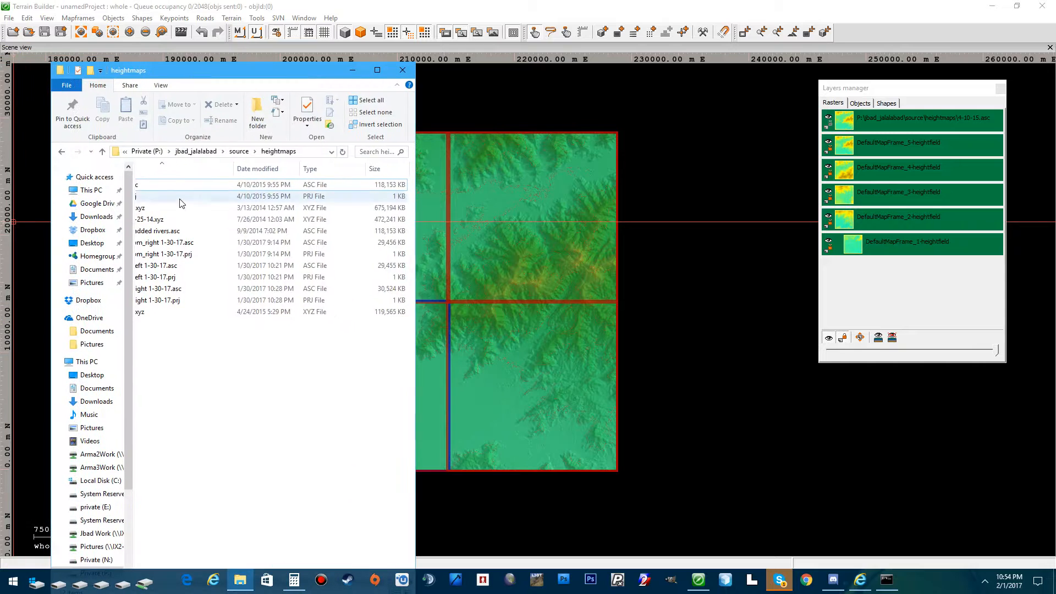
- Open the masks folder in jbad_jalalabad\source and move the file window off the terrain view
key("alt+Left")
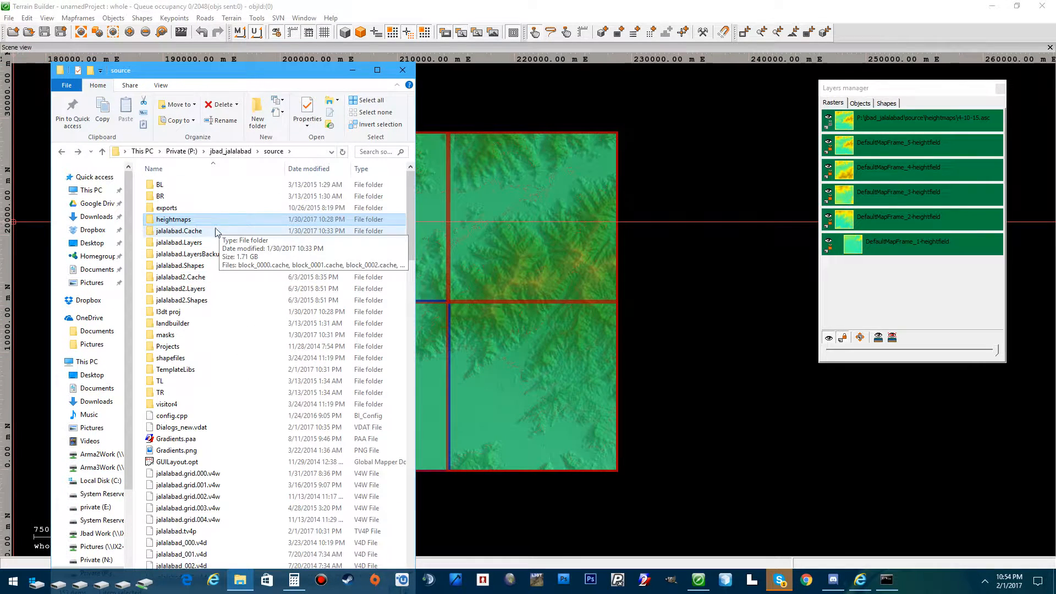
double_click(190, 334)
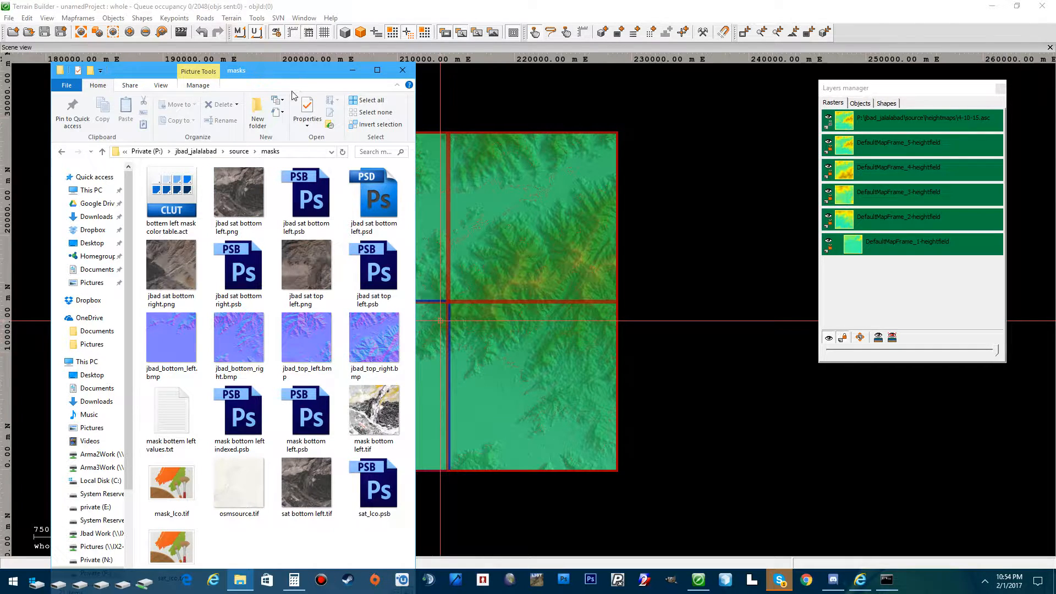
left_click_drag(283, 76, 0, 72)
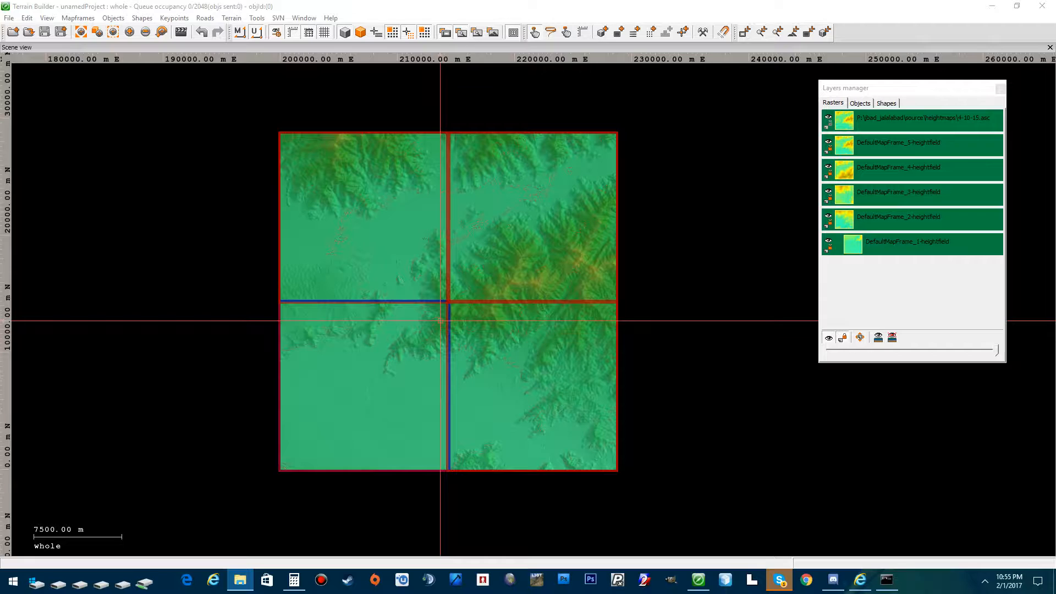
- Try importing the satellite image into the bottom-left map frame as Satellite Imagery, and cancel the import
left_click_drag(370, 398, 370, 399)
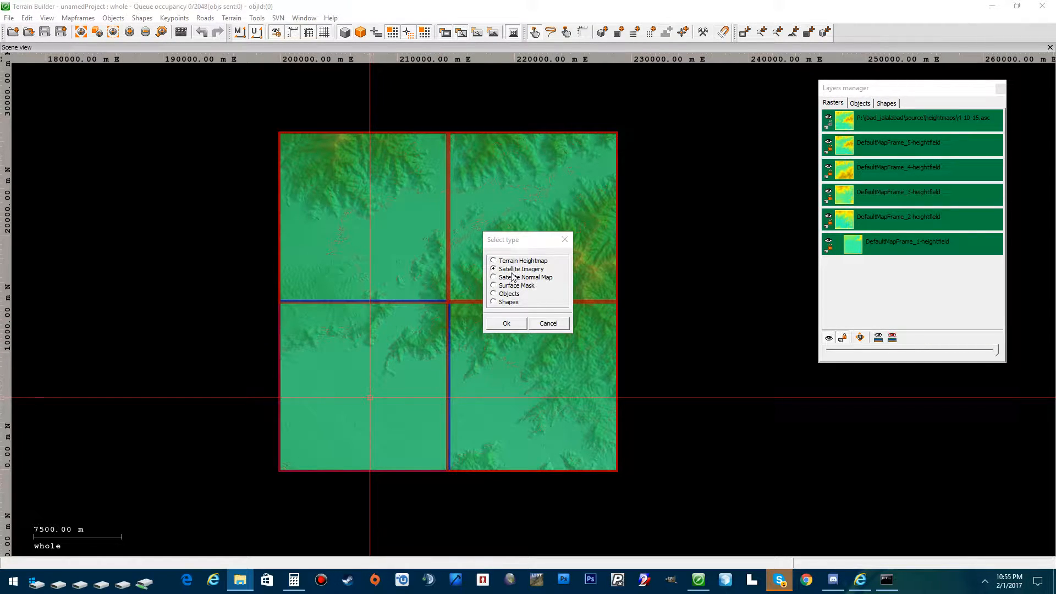
left_click(506, 324)
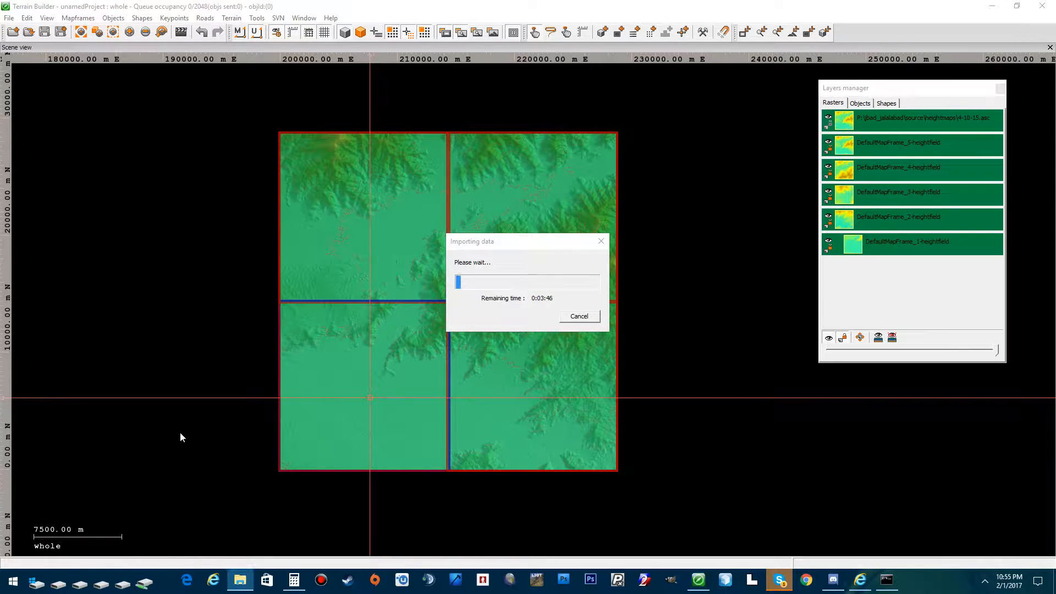
left_click(538, 316)
left_click(572, 318)
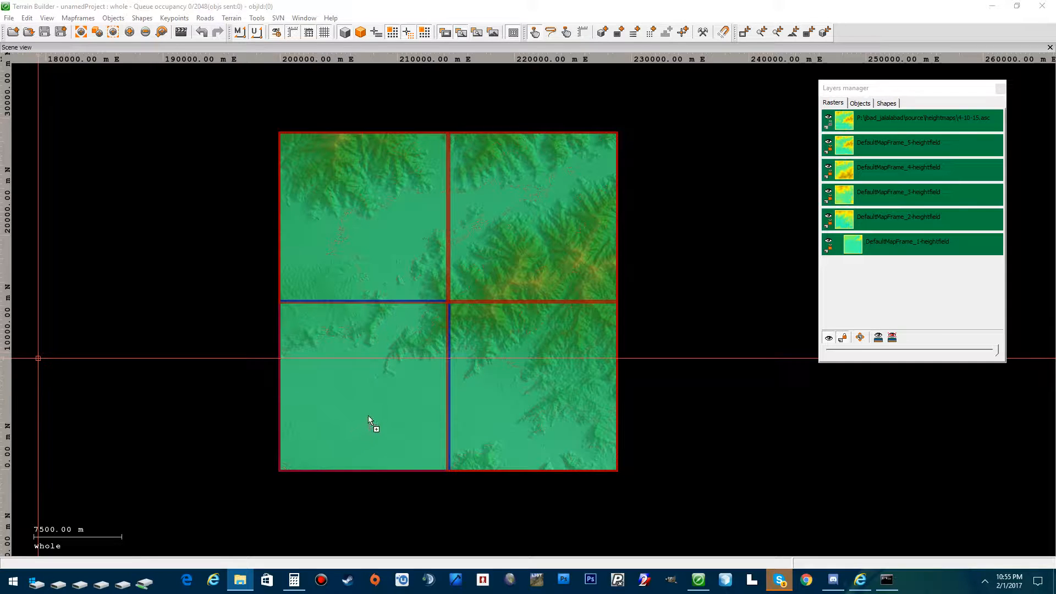
- Import the bottom-left mask image into the bottom-left map frame as a Surface Mask
left_click_drag(369, 416, 368, 415)
left_click(526, 285)
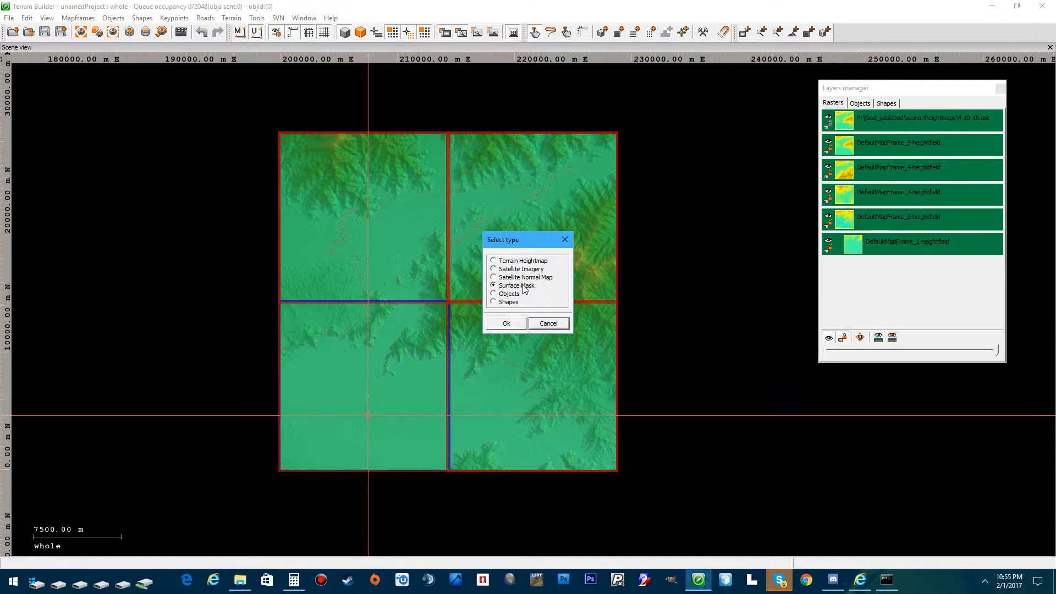
left_click(506, 323)
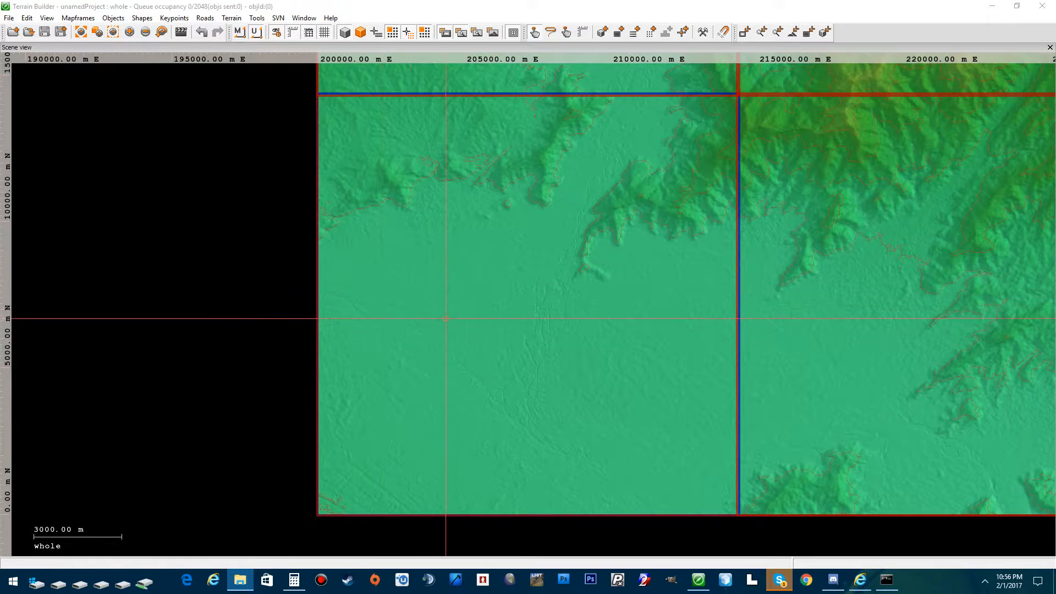
- Show the imported surface mask in the scene and check its left-bottom corner coordinates and size
scroll(447, 316, "down", 10)
scroll(553, 321, "up", 6)
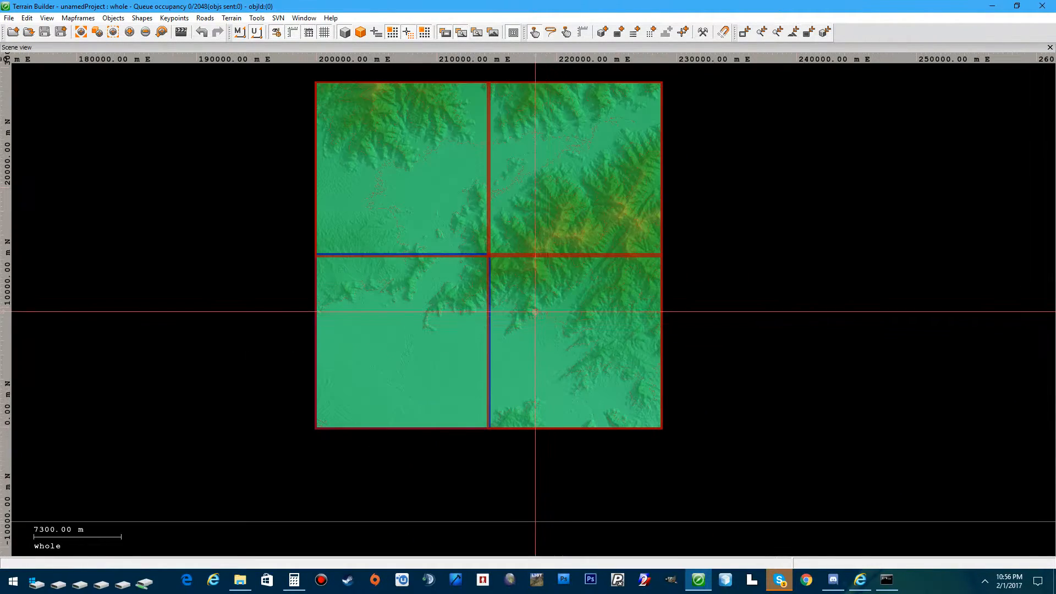
left_click(444, 33)
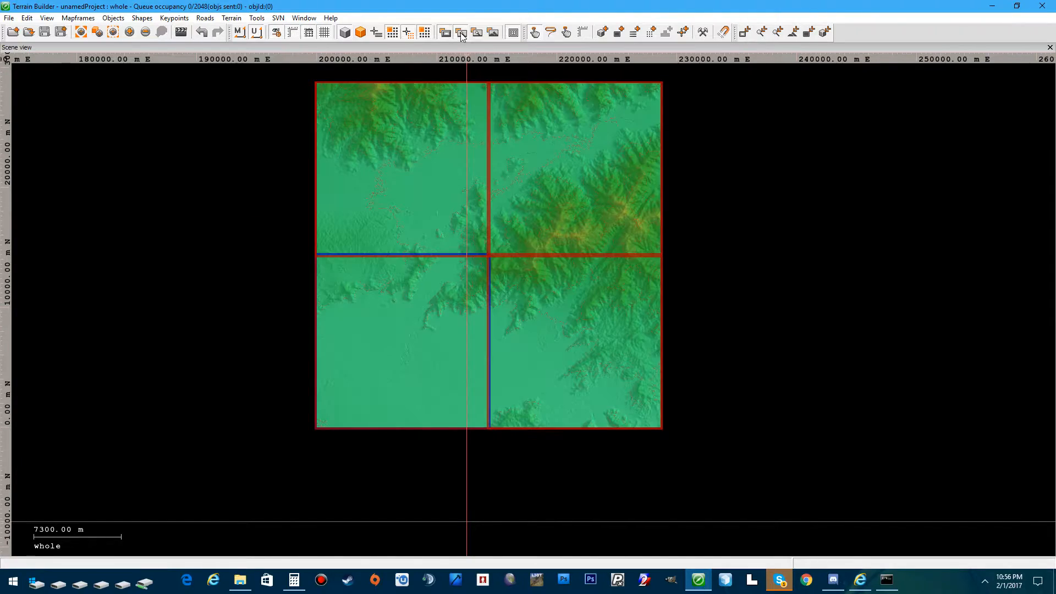
scroll(427, 361, "up", 3)
scroll(443, 327, "down", 3)
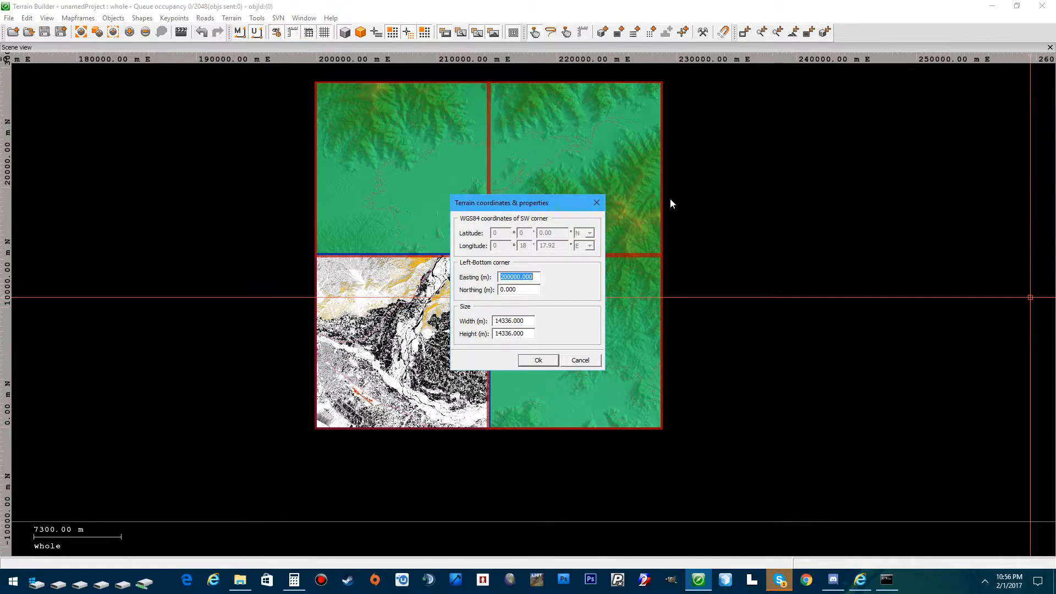
left_click_drag(523, 207, 725, 175)
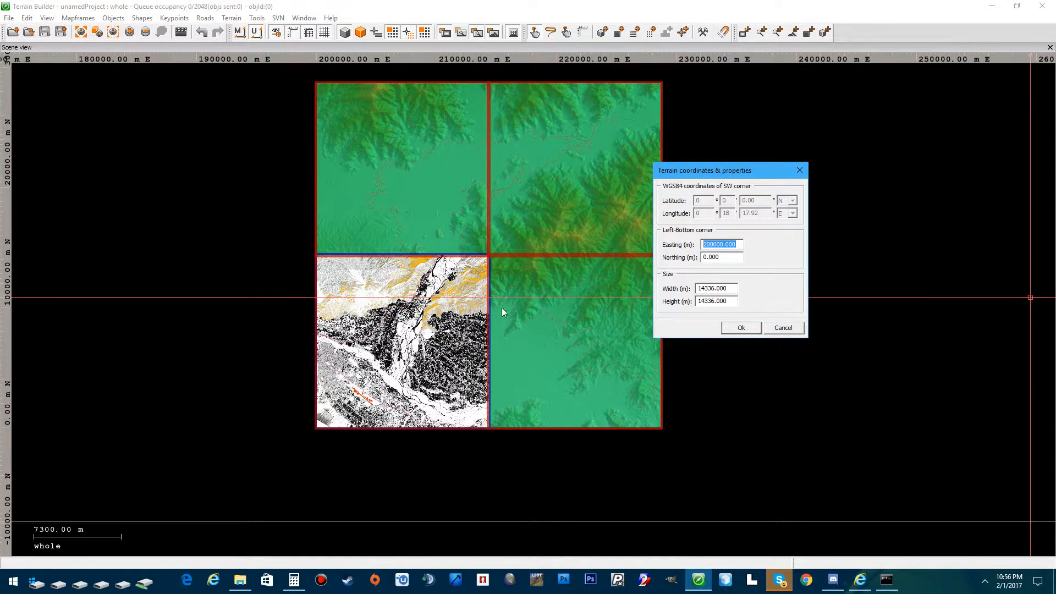
left_click(784, 328)
- Examine how the surface mask fits the bottom-left map frame and lines up with the neighbouring frames
scroll(471, 378, "down", 2)
scroll(459, 313, "up", 3)
scroll(464, 299, "down", 1)
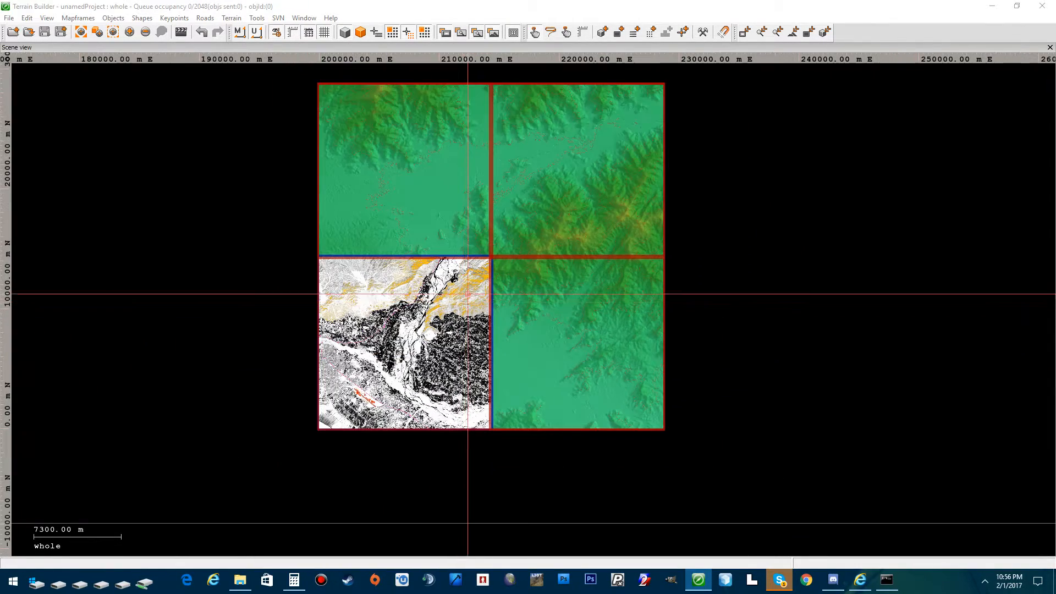
scroll(464, 311, "down", 2)
scroll(475, 349, "up", 3)
scroll(475, 348, "down", 2)
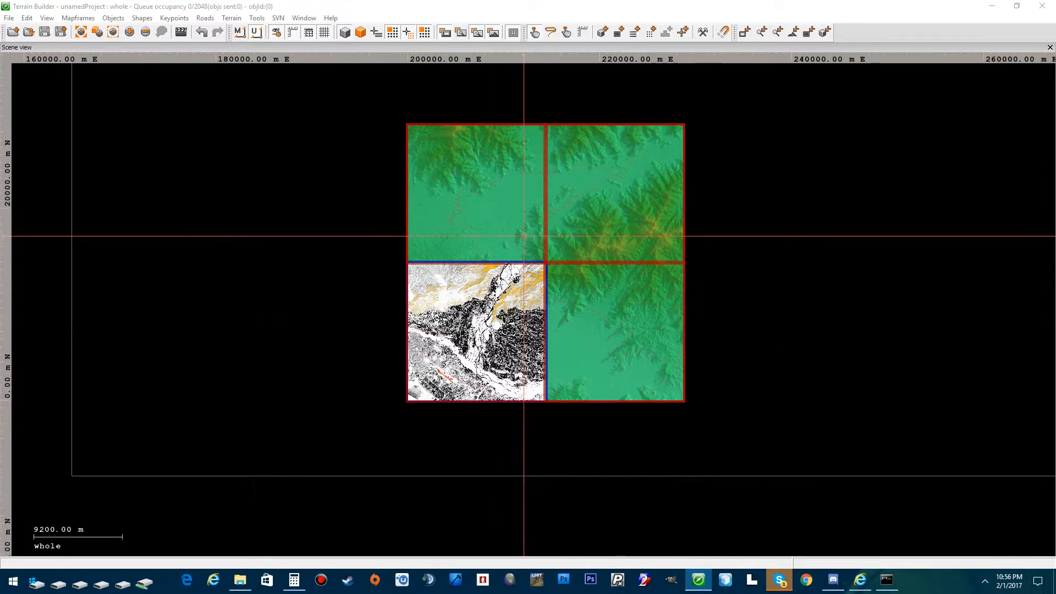
middle_click_drag(541, 320, 465, 303)
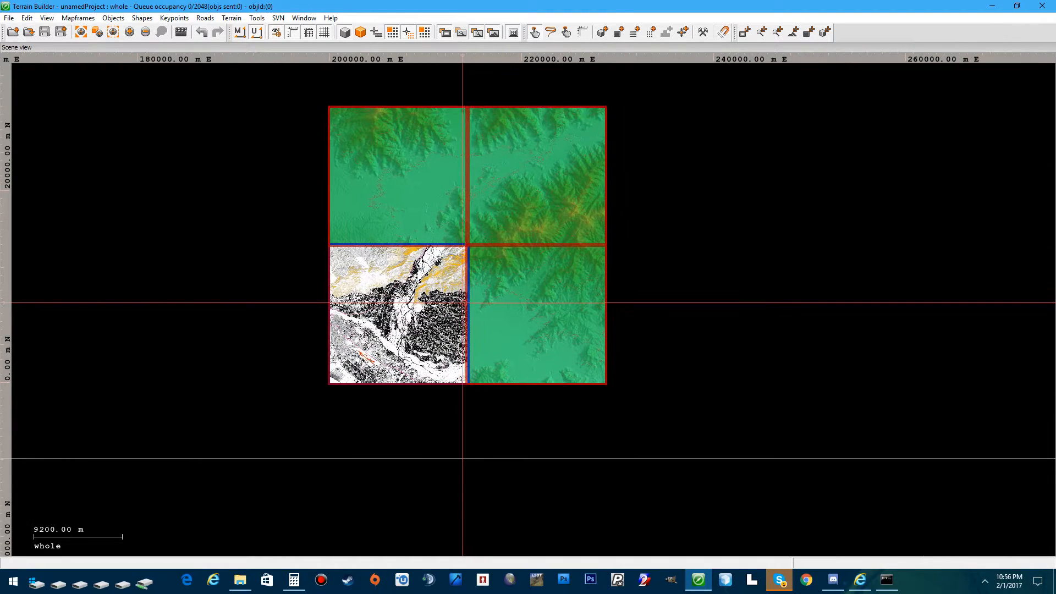
scroll(465, 303, "up", 2)
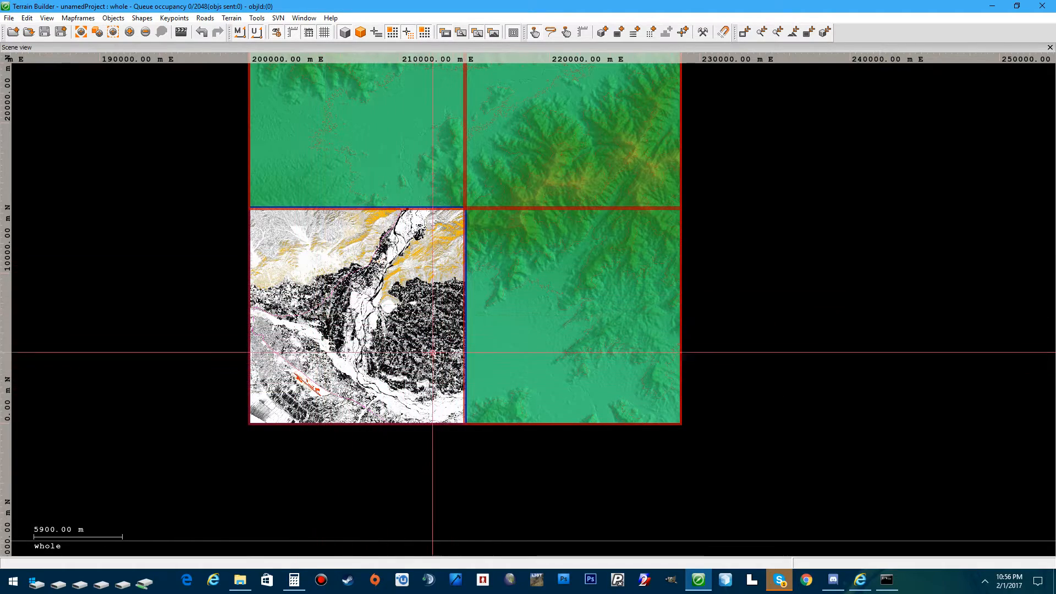
scroll(400, 331, "up", 1)
scroll(400, 332, "up", 1)
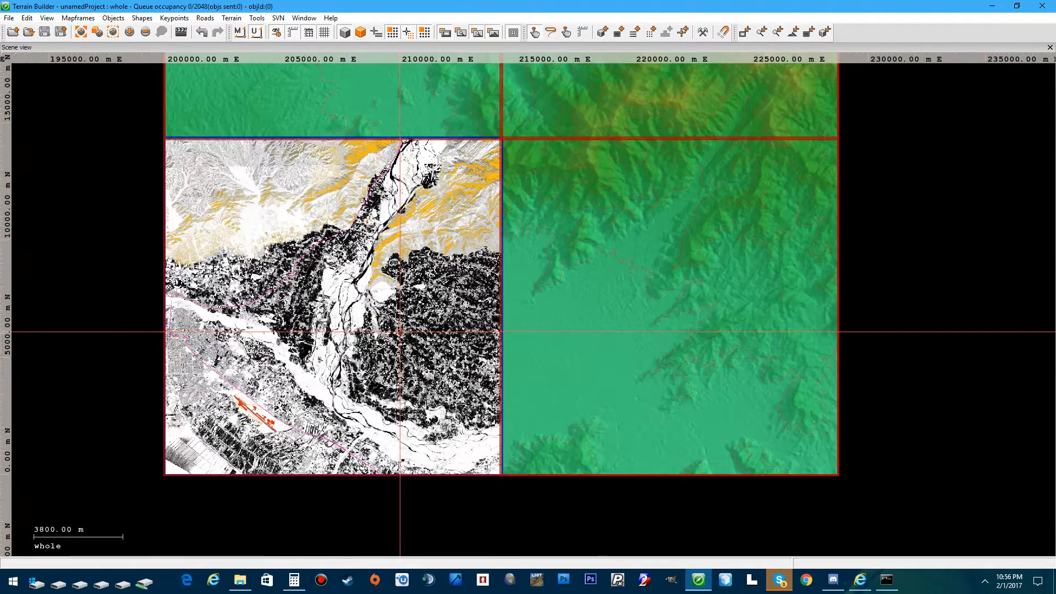
scroll(399, 332, "down", 1)
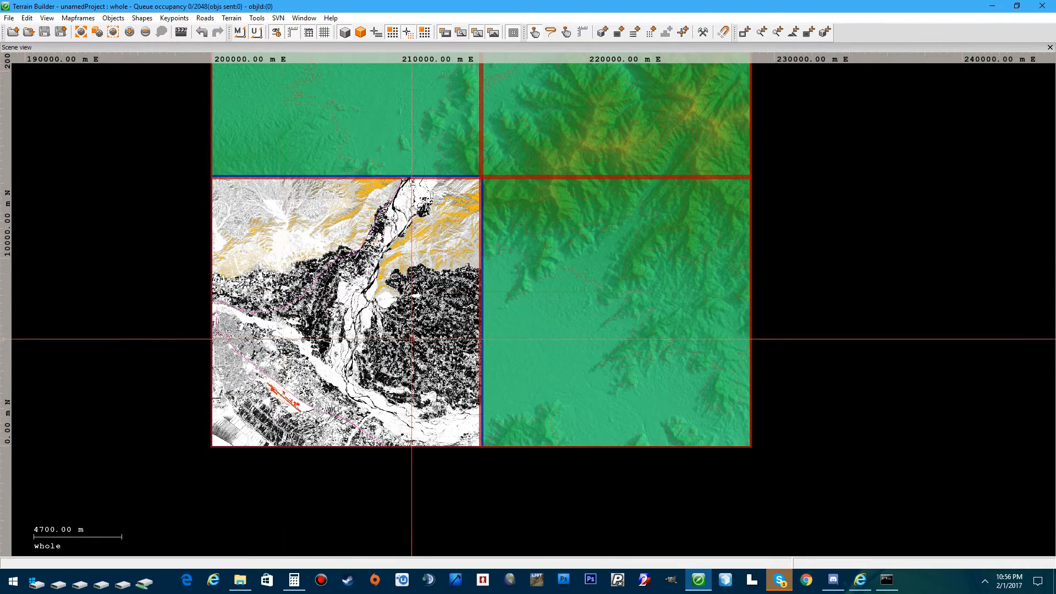
scroll(323, 364, "up", 1)
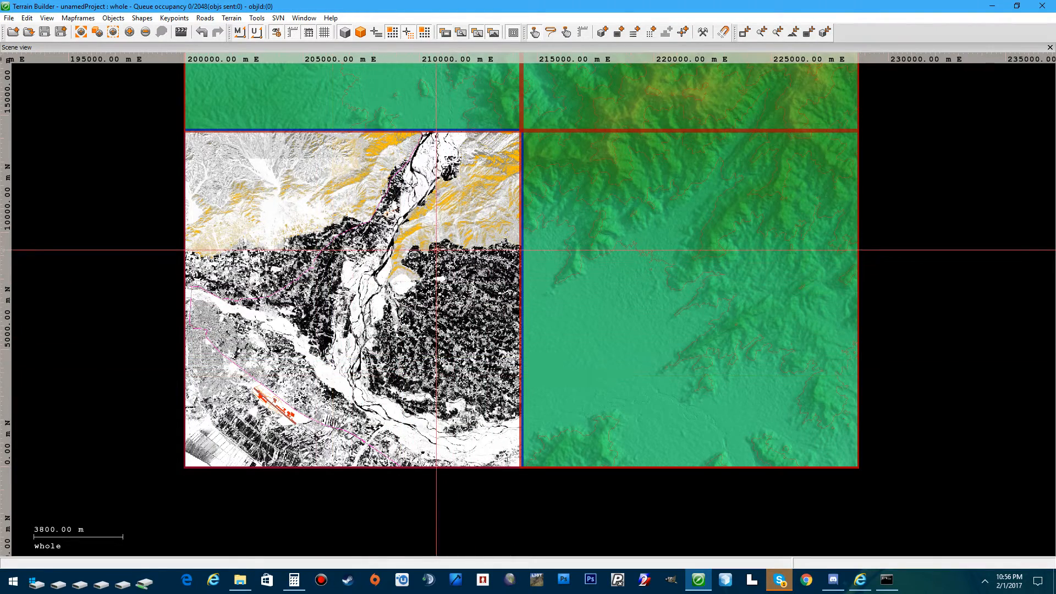
scroll(436, 250, "down", 3)
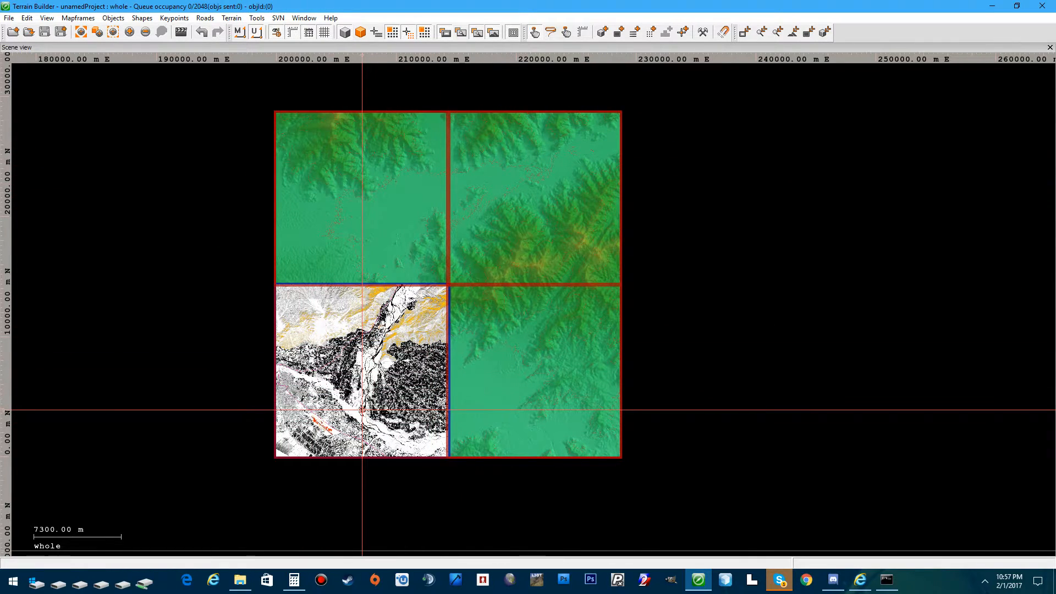
scroll(337, 299, "down", 1)
scroll(403, 303, "up", 2)
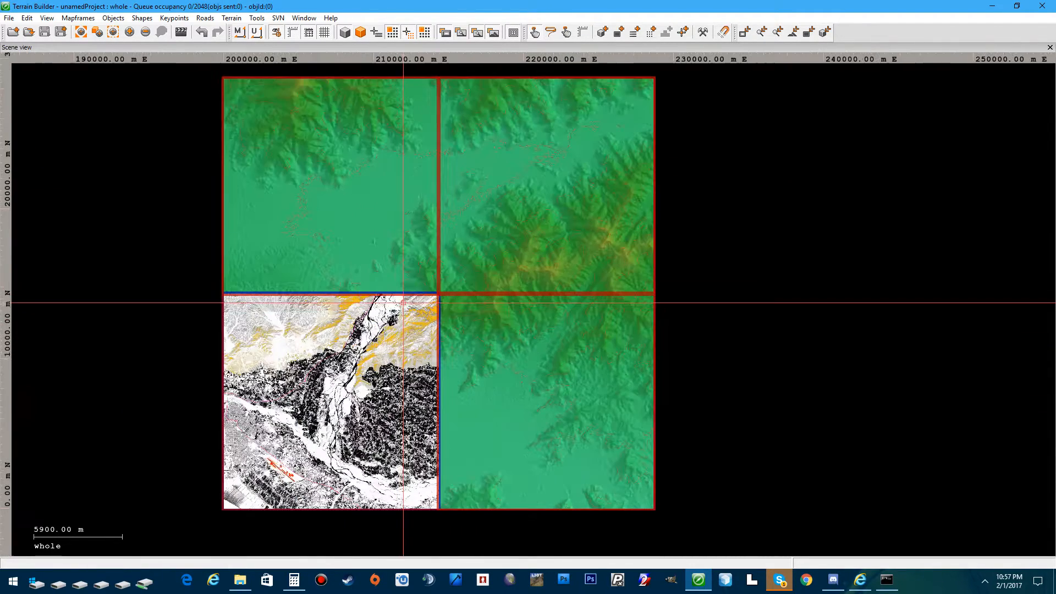
scroll(427, 279, "down", 3)
scroll(550, 302, "up", 2)
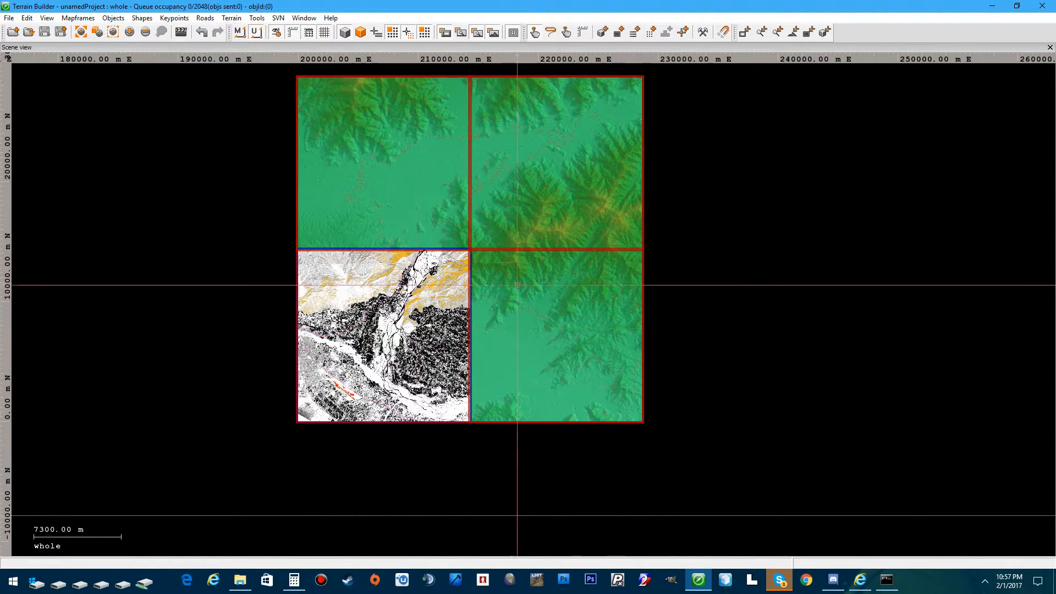
middle_click_drag(418, 329, 406, 296)
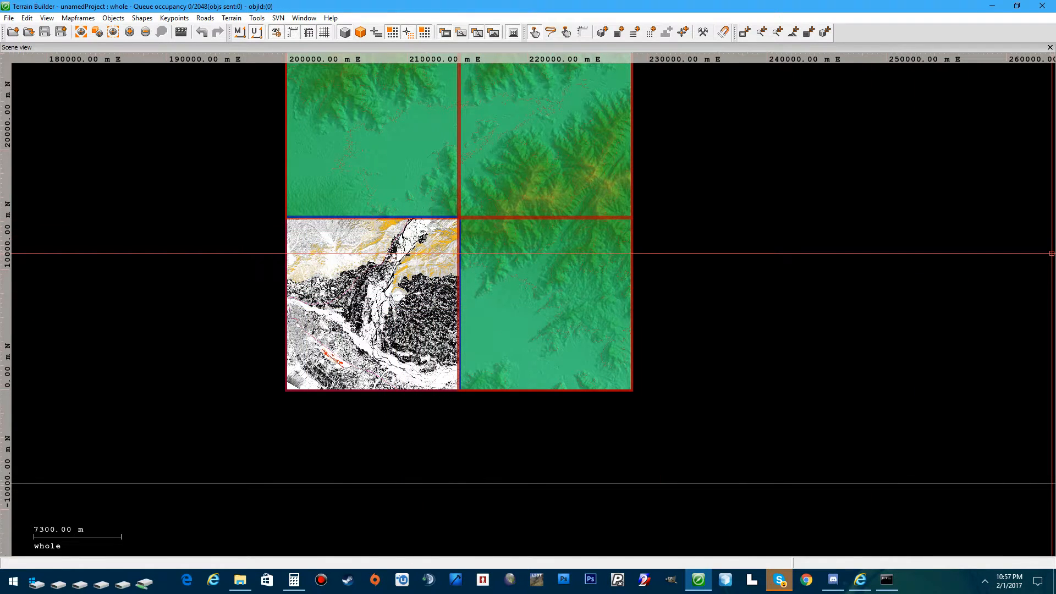
- Enter bl as the map frame's name and enable satellite texture and surface mask export with 6 materials per cell (Arma 2)
double_click(369, 148)
type("bl")
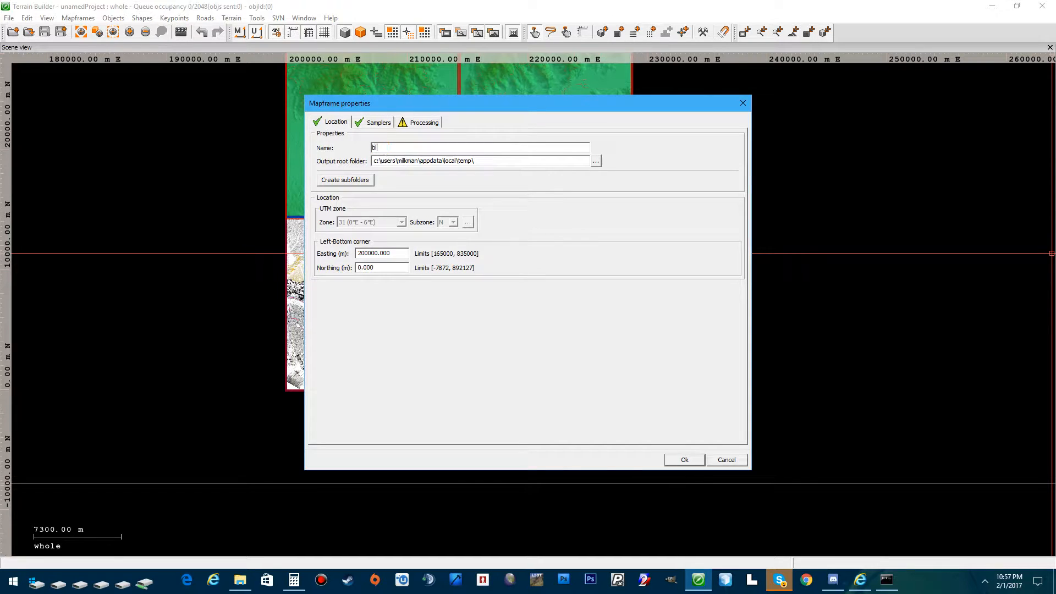
left_click(424, 122)
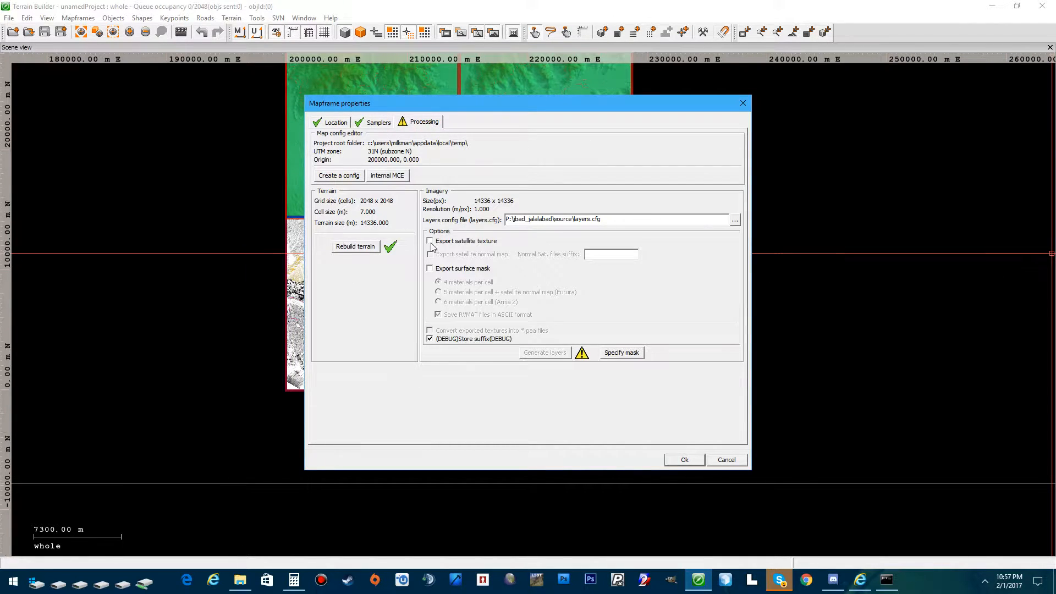
left_click_drag(427, 104, 614, 99)
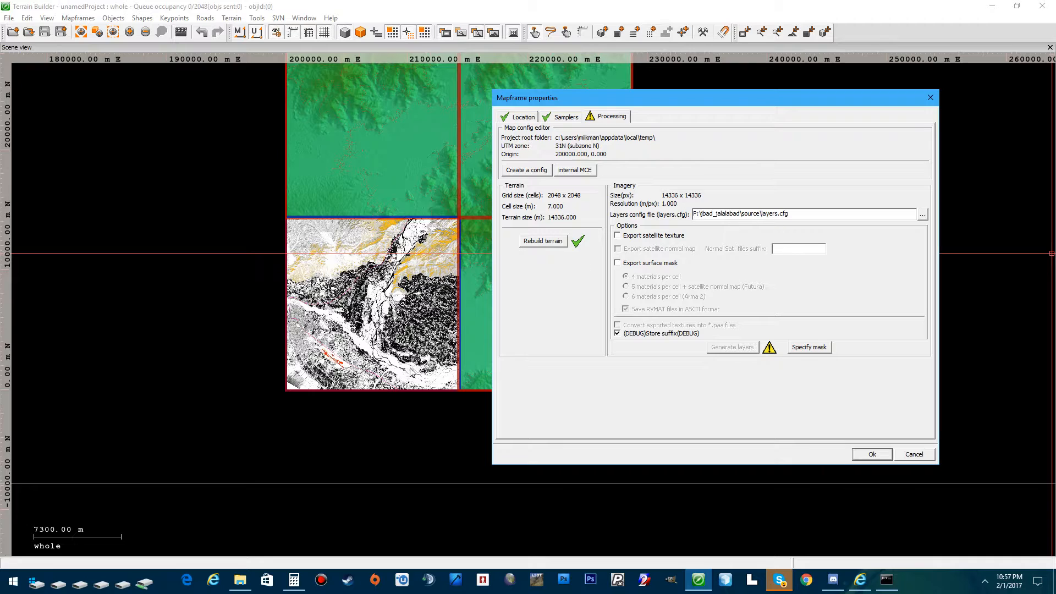
left_click(617, 236)
left_click(625, 264)
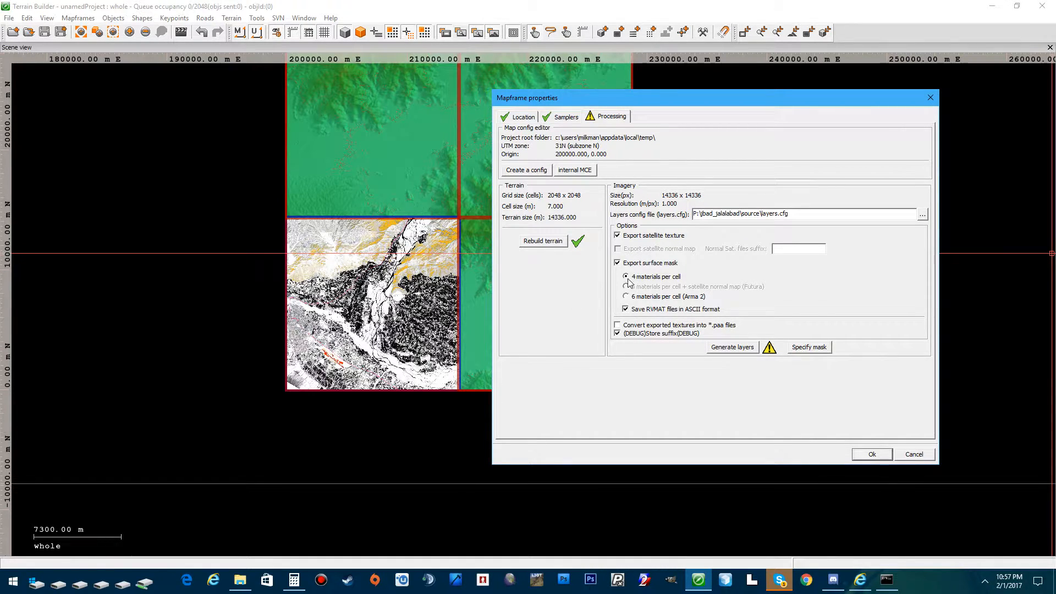
left_click(627, 297)
- Switch to File Explorer and look through the BL folder in jbad_jalalabad\source, including its data and layers subfolders
left_click(239, 580)
key("alt+Left")
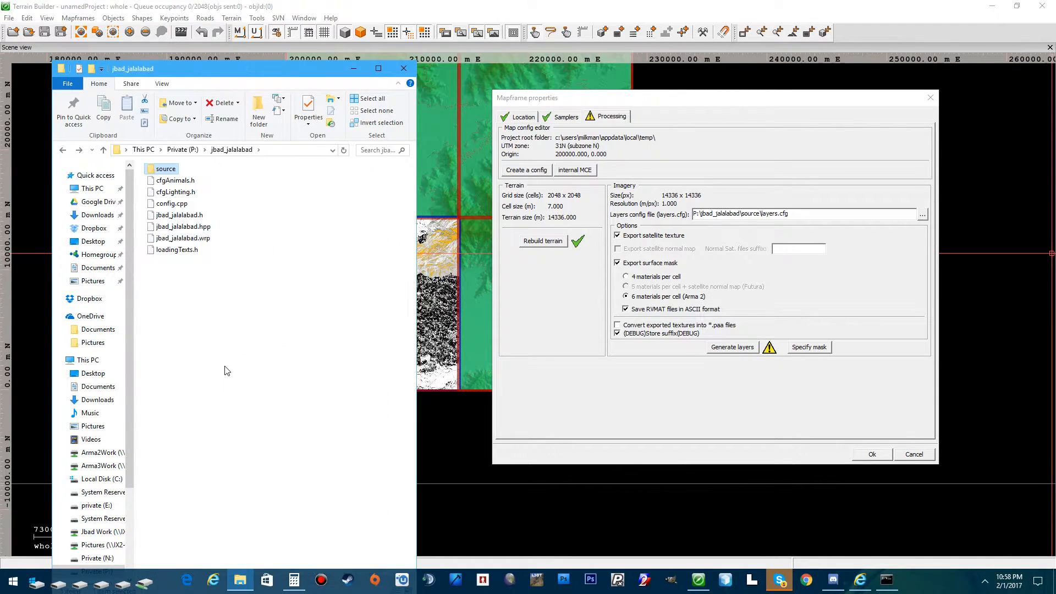
key("Return")
double_click(159, 183)
double_click(175, 195)
key("alt+Left")
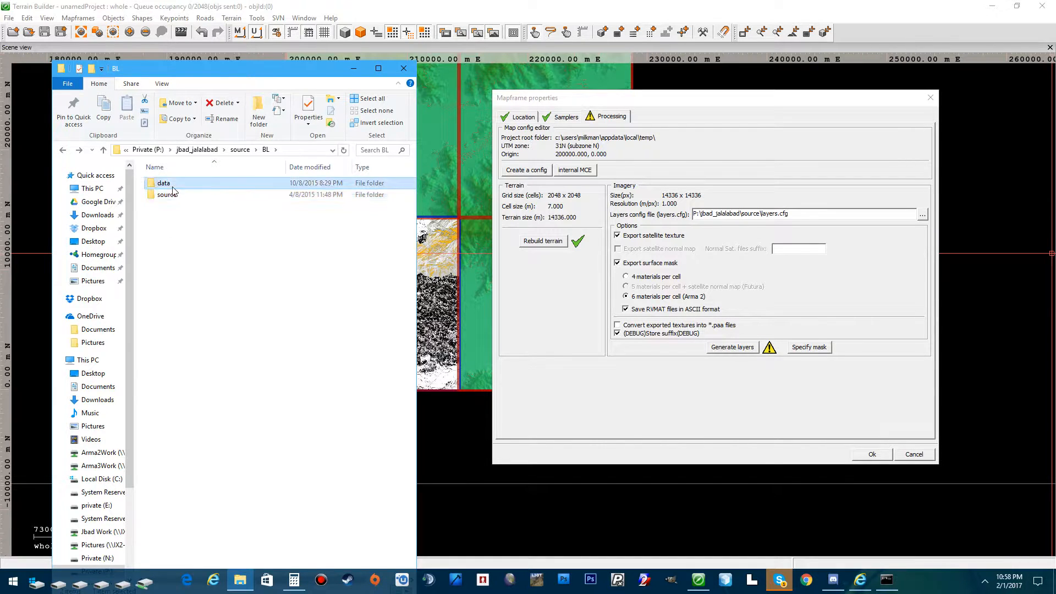
double_click(166, 185)
double_click(165, 195)
key("alt+Left")
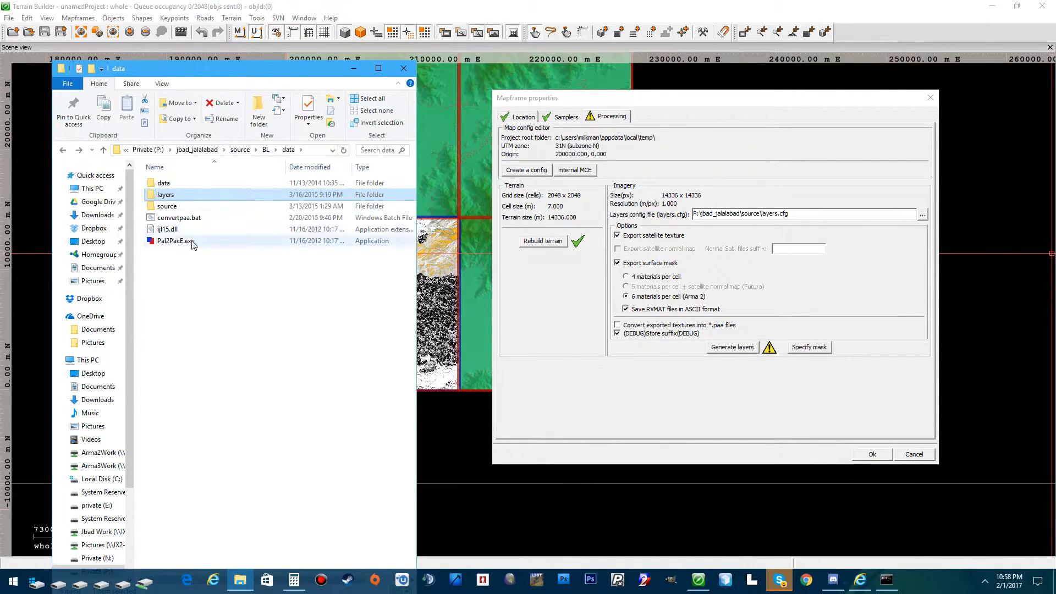
- Open convertpaa.bat in Notepad, read its pal2pace conversion commands, then close it and move the file window aside
left_click_drag(314, 76, 325, 124)
right_click(198, 270)
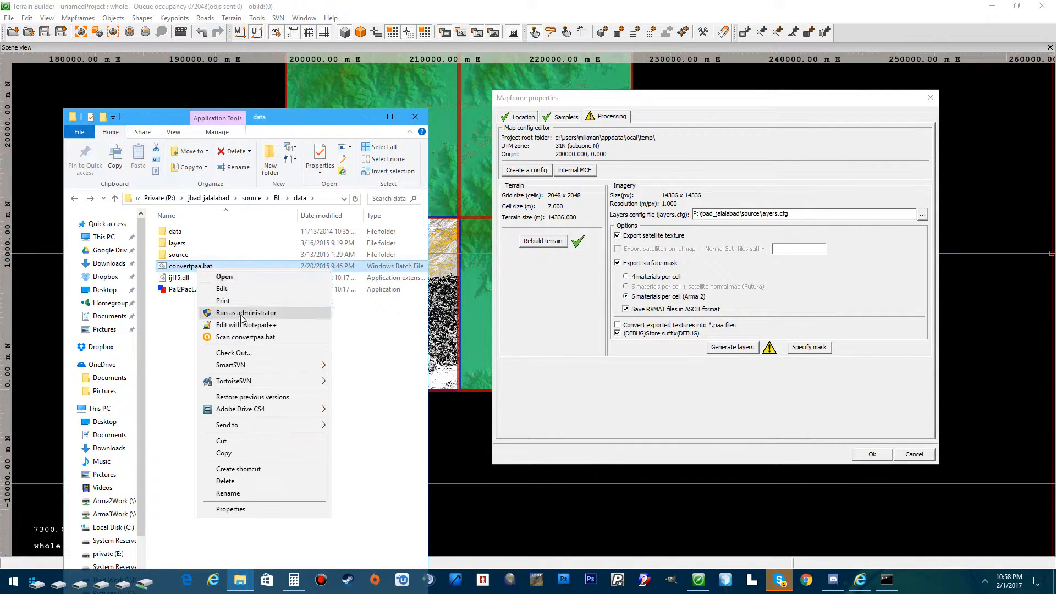
left_click(223, 292)
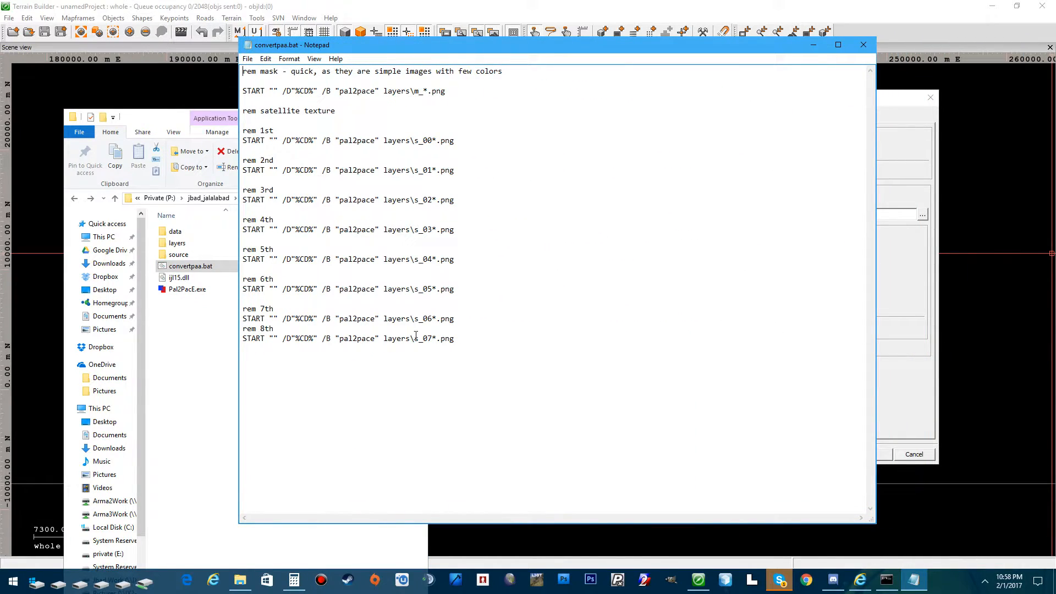
left_click(863, 44)
left_click_drag(324, 119, 0, 115)
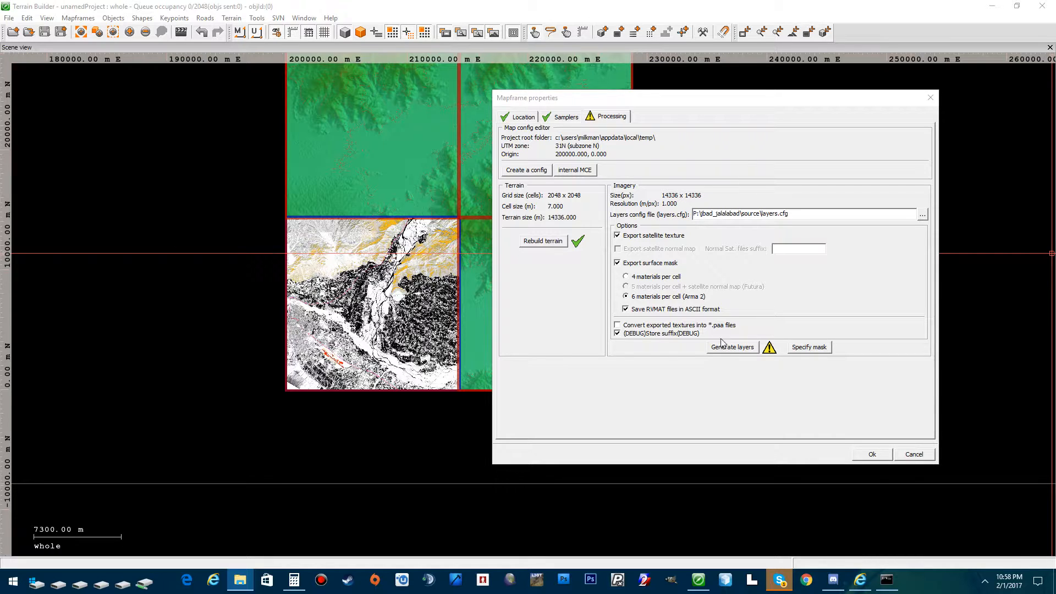
- Enable converting exported textures into *.paa files, and close the map frame properties without saving
left_click(623, 327)
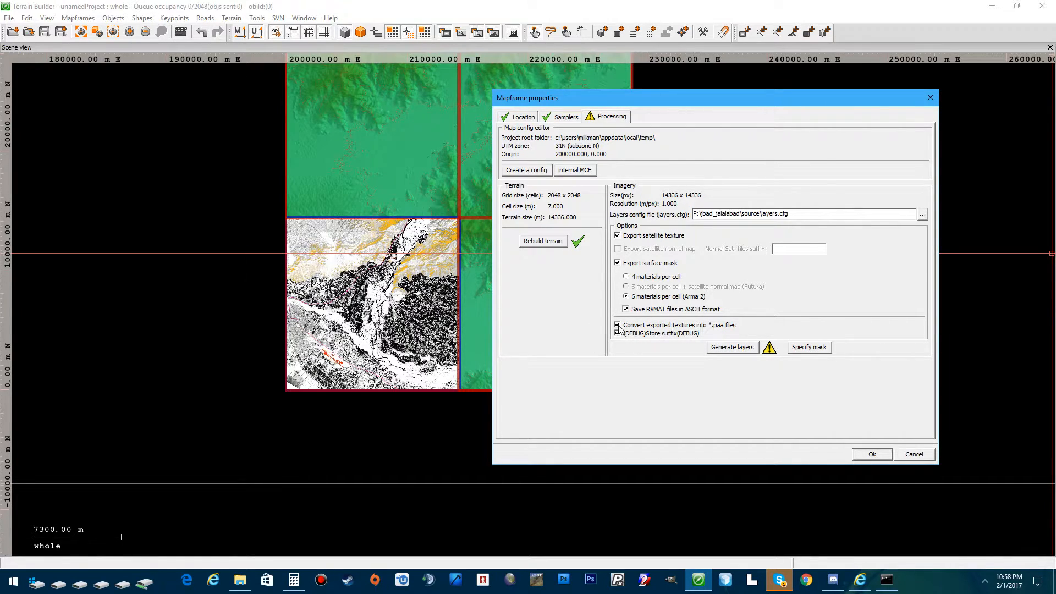
left_click(913, 454)
scroll(431, 226, "up", 2)
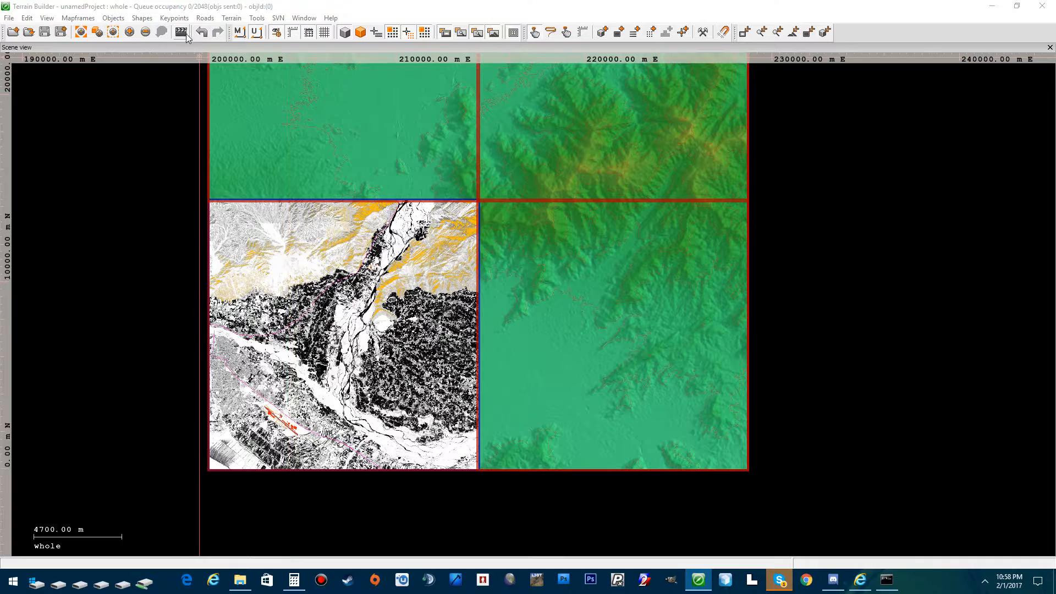
- Examine the two-by-two layout of terrain map frames and the surface mask covering the southwest frame
scroll(409, 362, "down", 2)
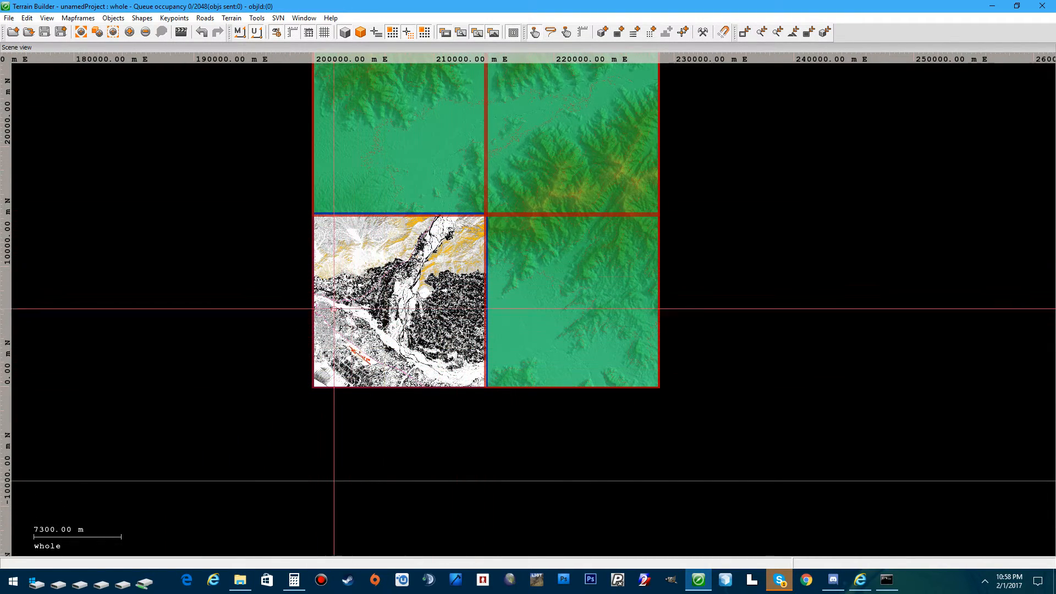
middle_click_drag(429, 279, 405, 316)
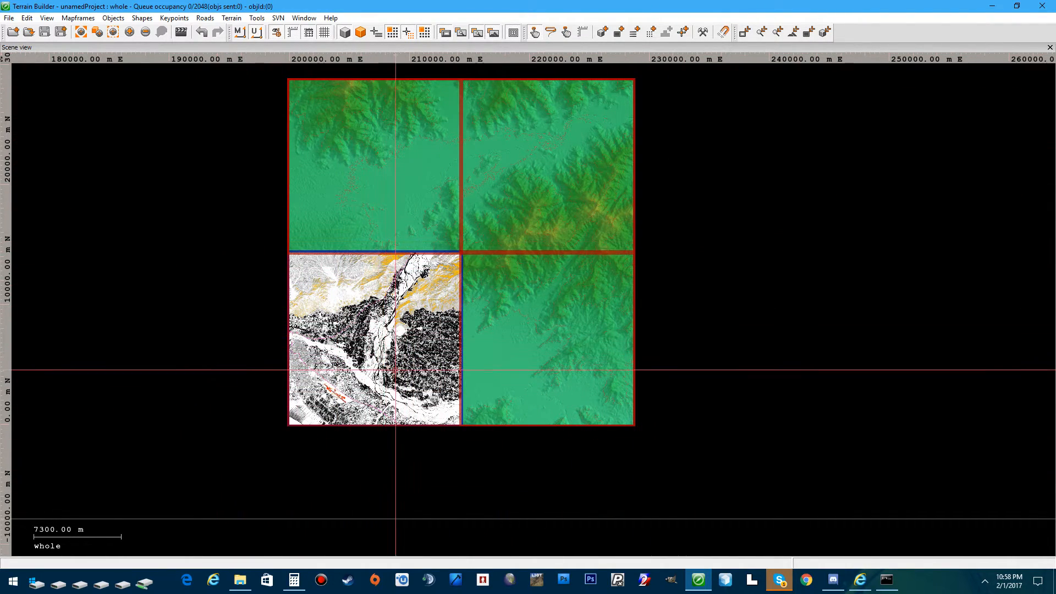
scroll(393, 370, "up", 1)
scroll(713, 295, "down", 2)
middle_click_drag(713, 292, 598, 329)
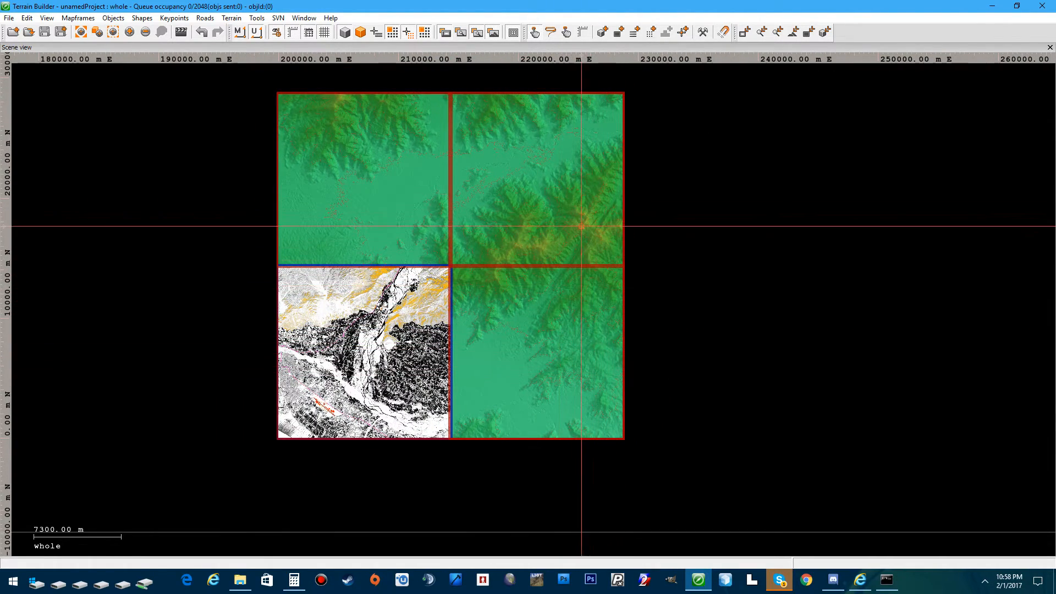
scroll(358, 370, "up", 1)
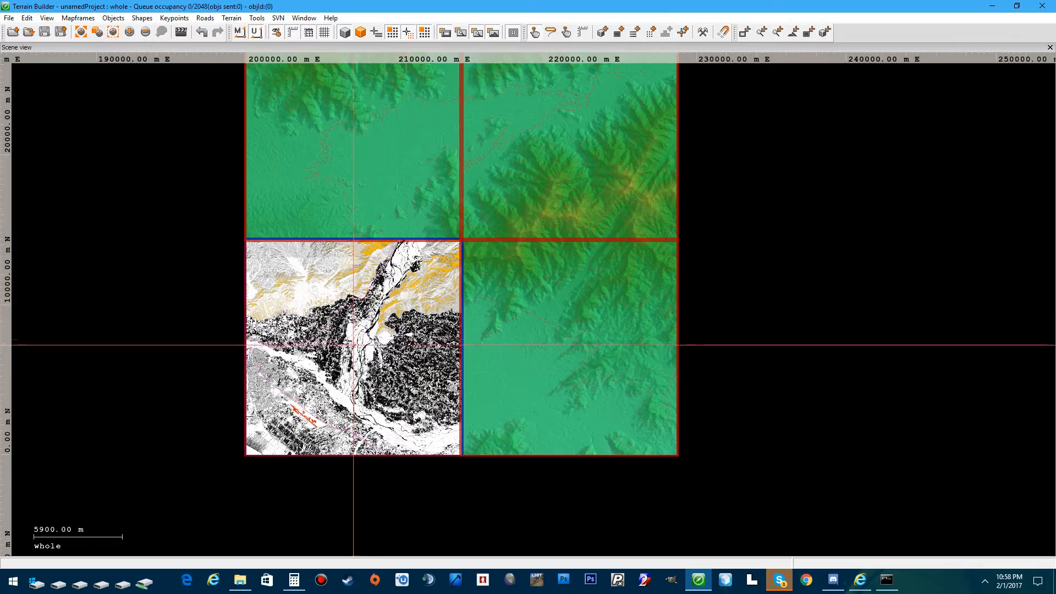
scroll(363, 345, "down", 1)
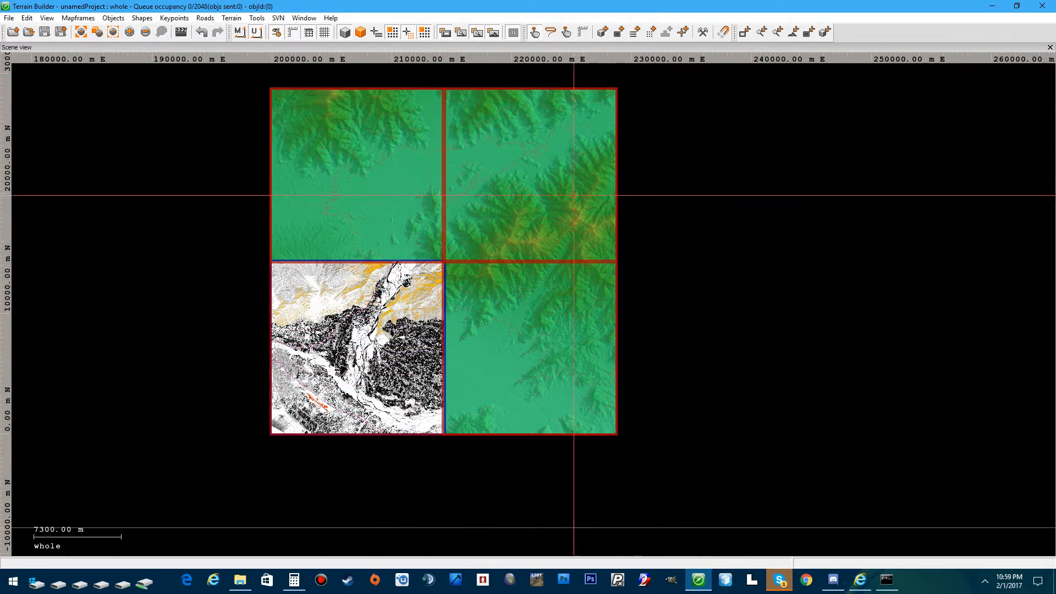
scroll(401, 372, "up", 2)
scroll(458, 344, "down", 1)
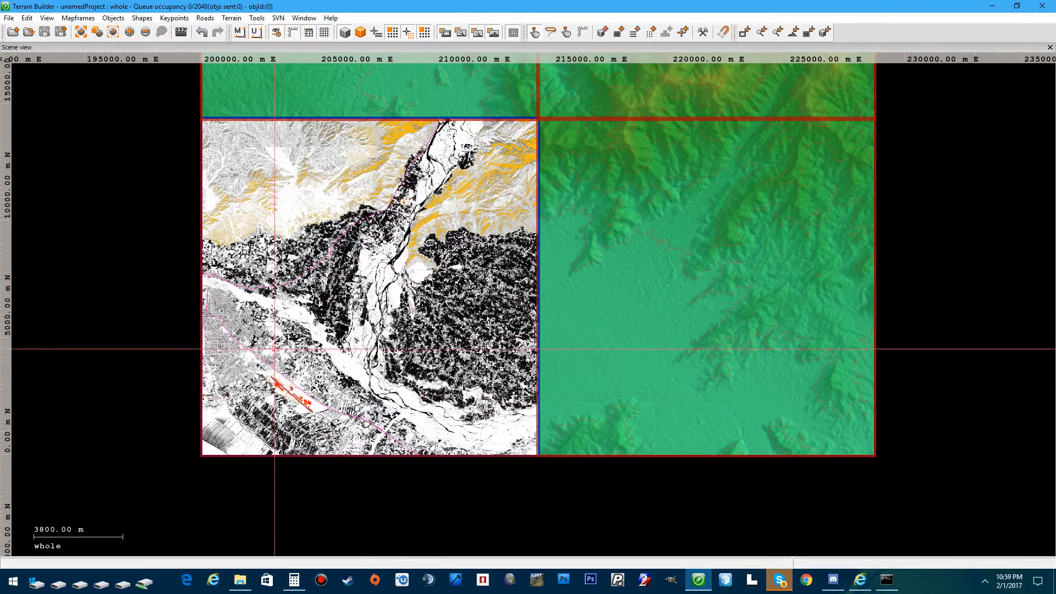
scroll(358, 371, "down", 1)
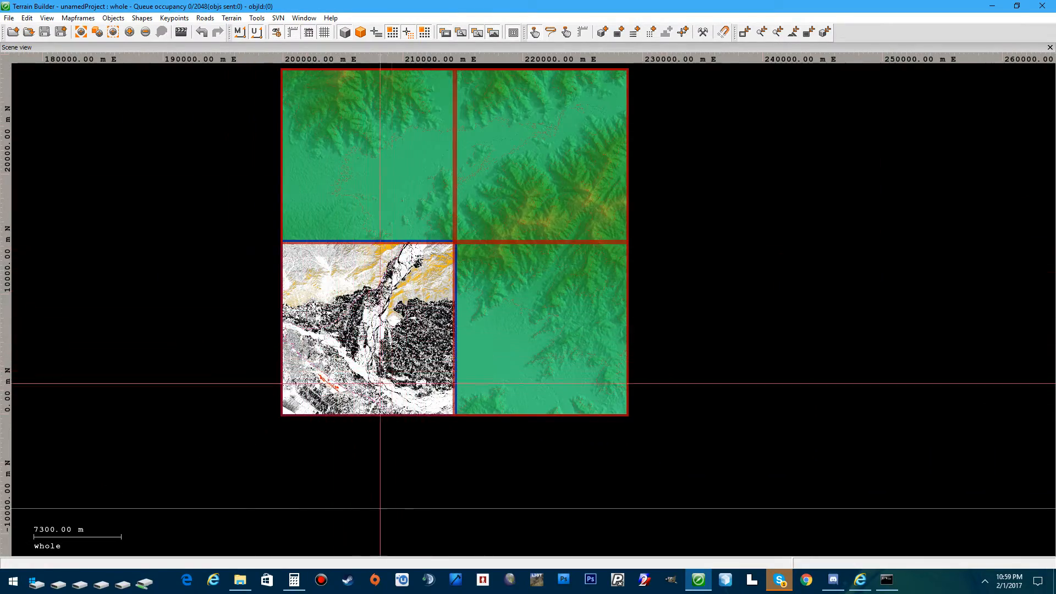
scroll(391, 350, "up", 1)
scroll(280, 305, "down", 4)
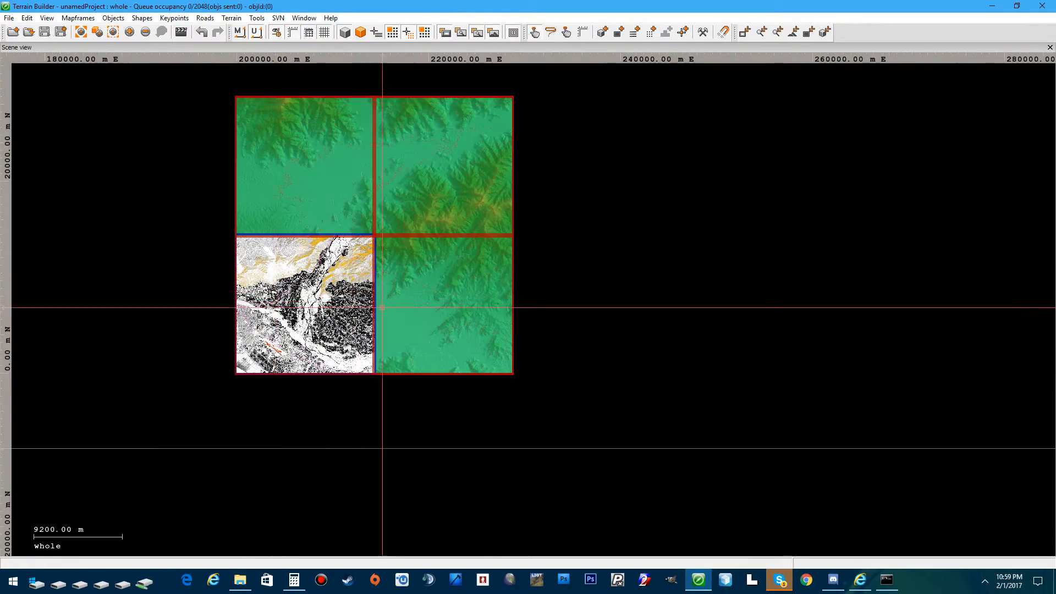
scroll(442, 296, "down", 1)
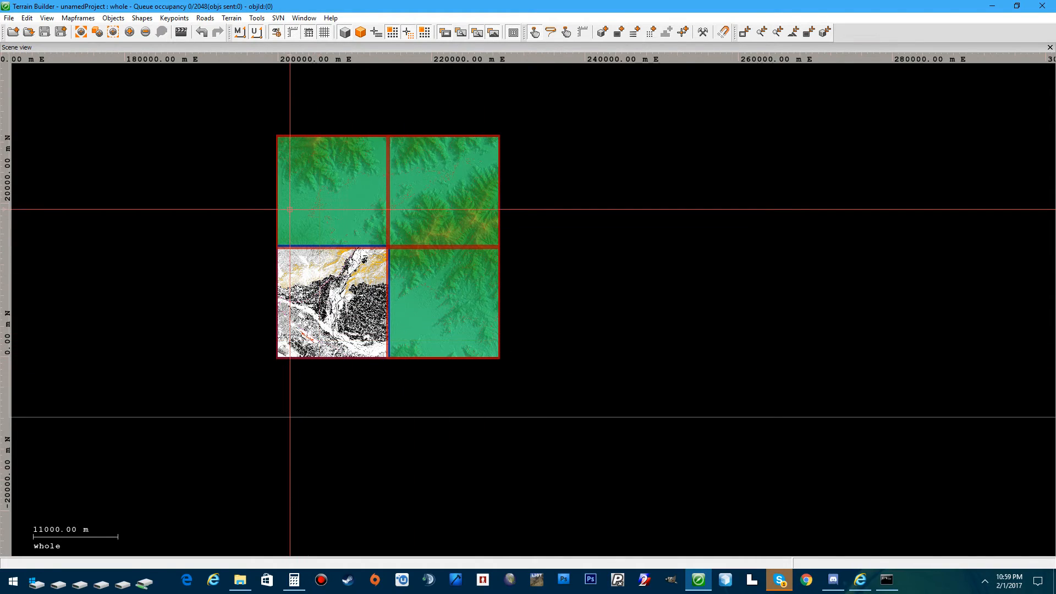
scroll(275, 352, "up", 2)
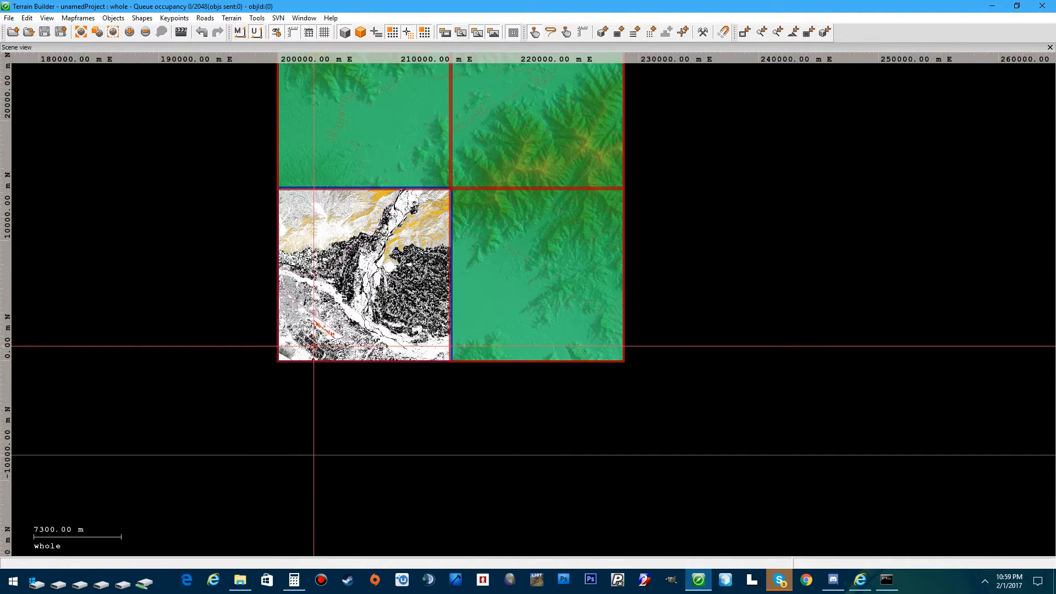
scroll(404, 262, "down", 2)
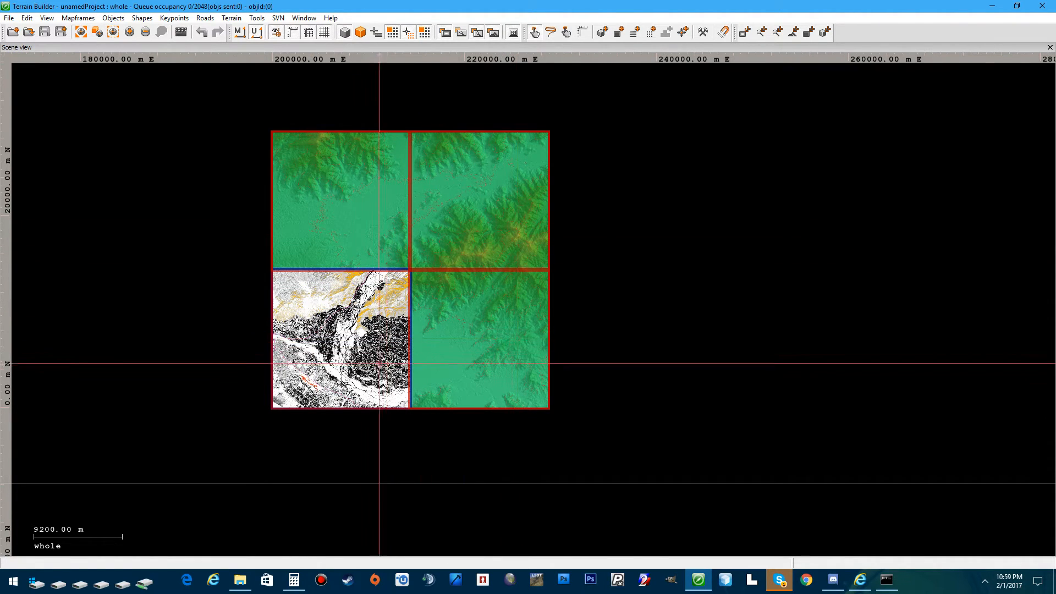
scroll(337, 396, "down", 1)
scroll(337, 394, "down", 1)
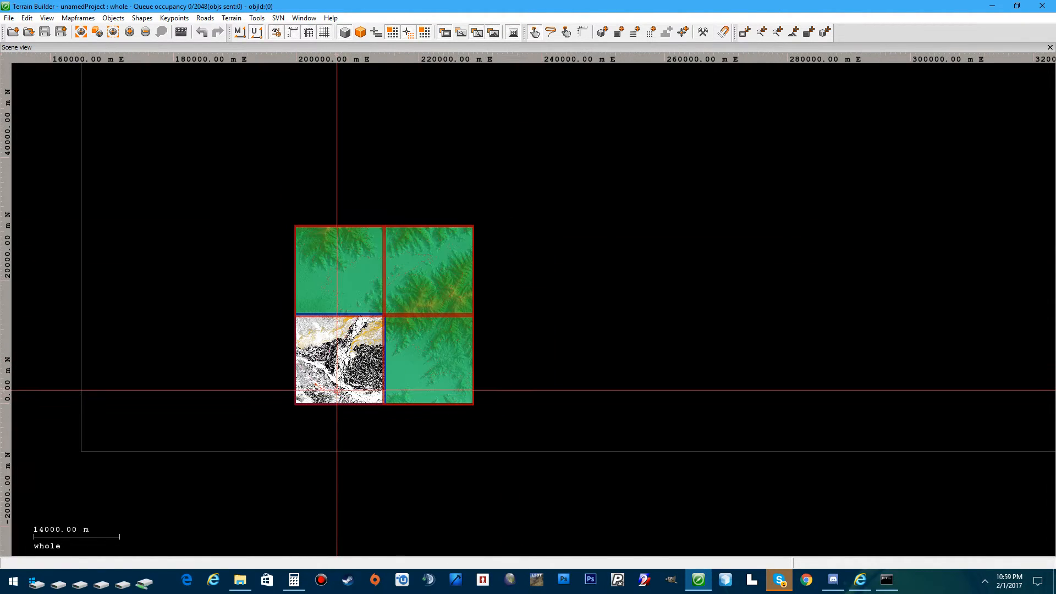
scroll(337, 384, "down", 1)
mouse_move(345, 378)
middle_mouse_down()
mouse_move(373, 319)
mouse_move(335, 387)
middle_mouse_up()
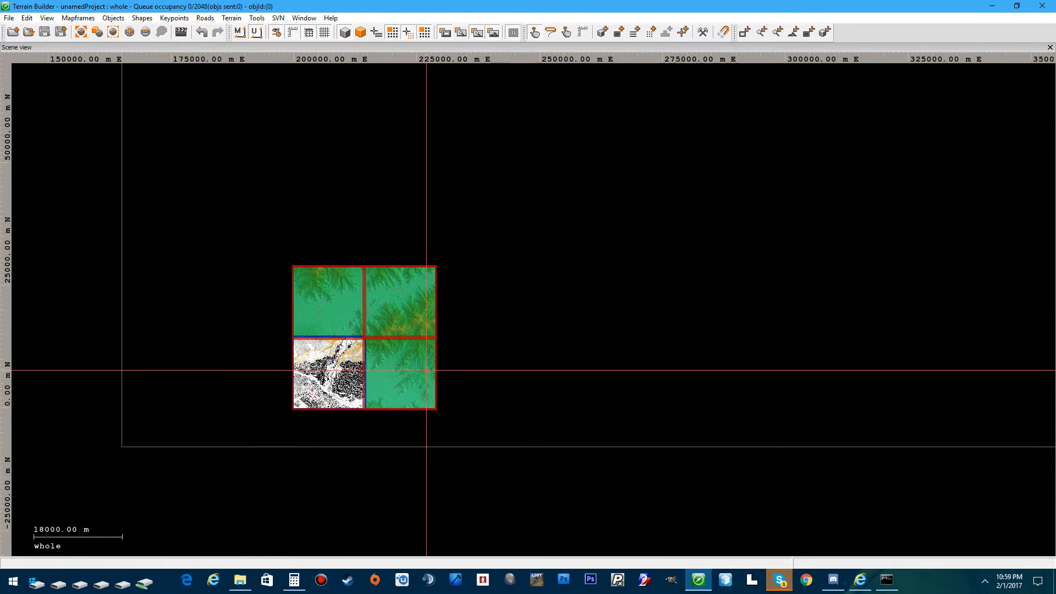
scroll(420, 369, "up", 2)
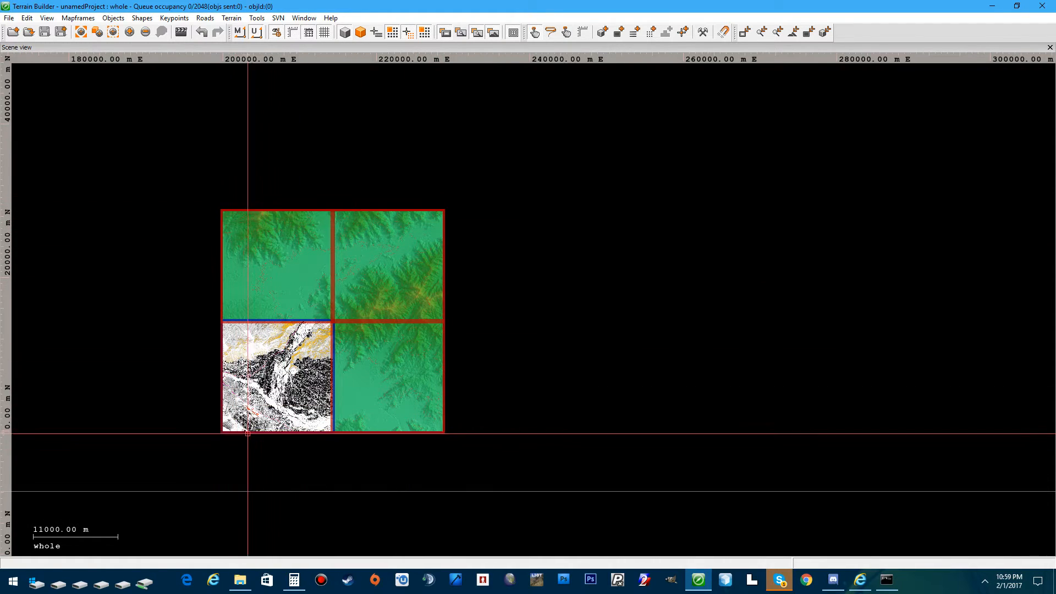
middle_click_drag(269, 428, 359, 413)
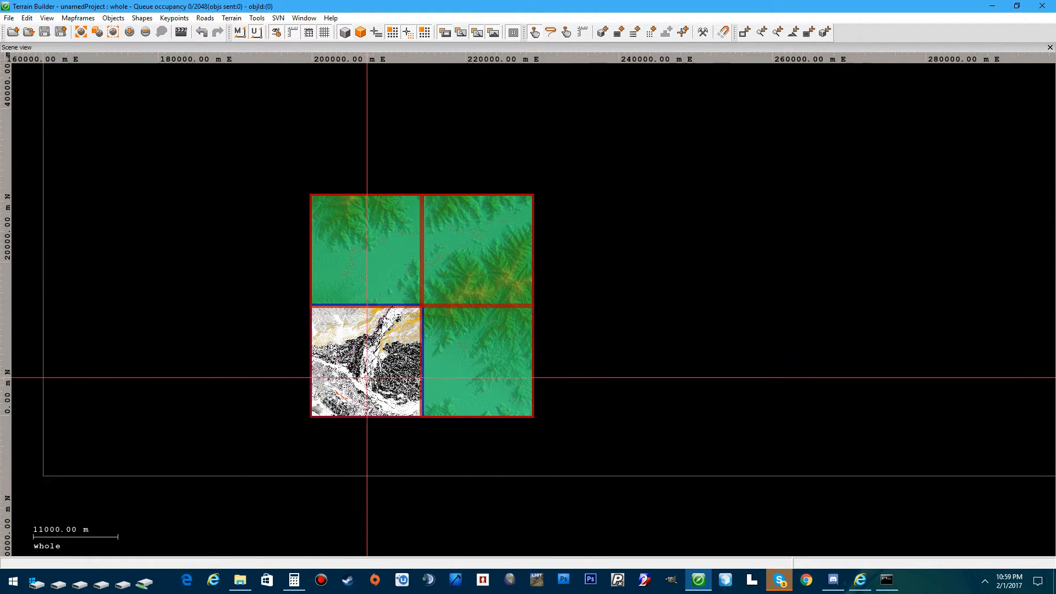
scroll(376, 370, "up", 2)
scroll(380, 380, "up", 1)
scroll(385, 391, "down", 2)
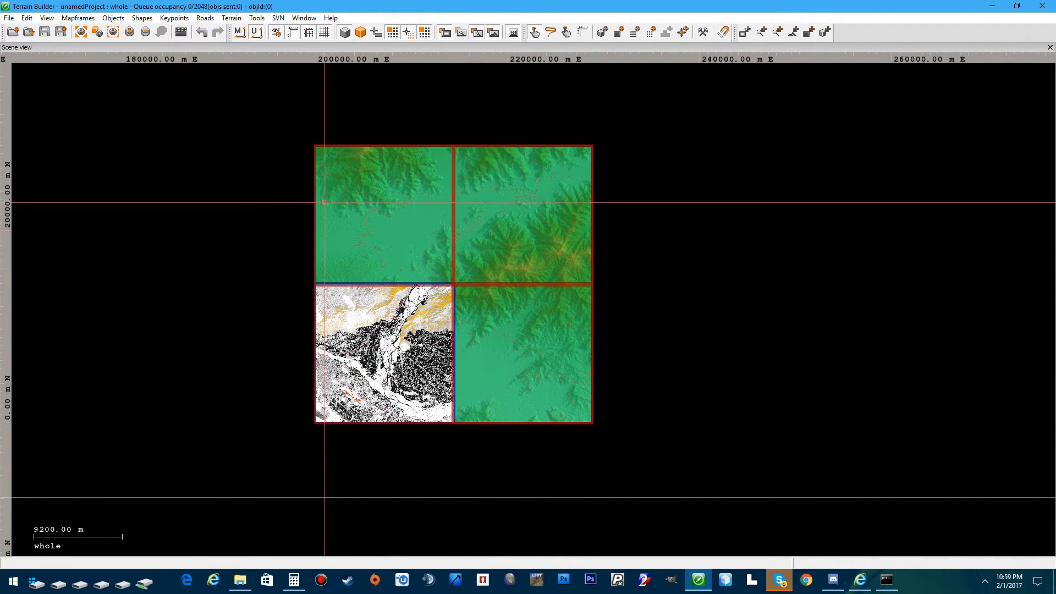
scroll(451, 272, "down", 2)
scroll(464, 278, "down", 2)
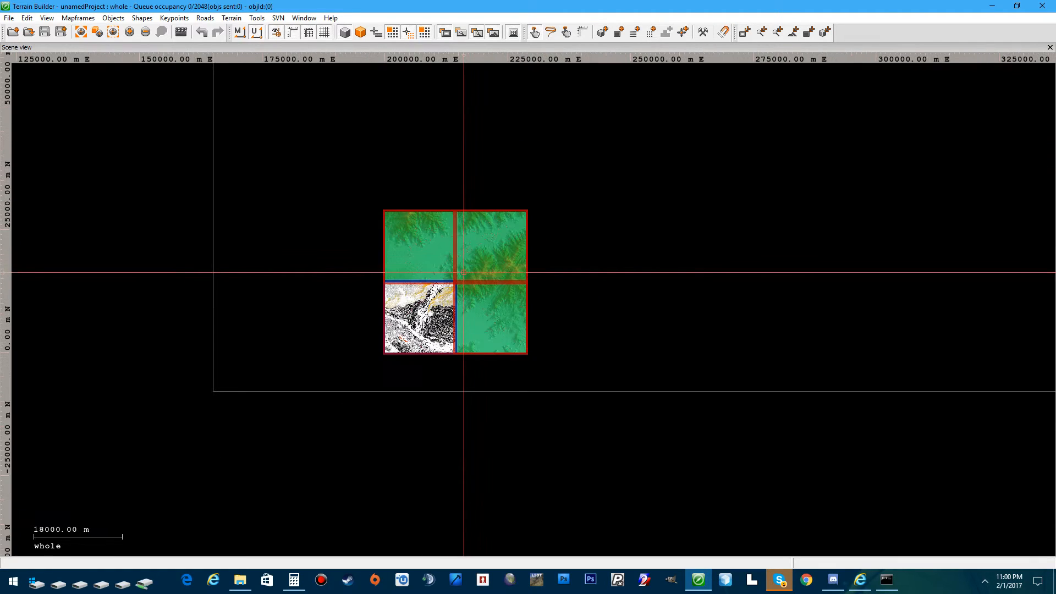
scroll(467, 306, "up", 3)
scroll(473, 302, "down", 2)
middle_click_drag(530, 213, 466, 215)
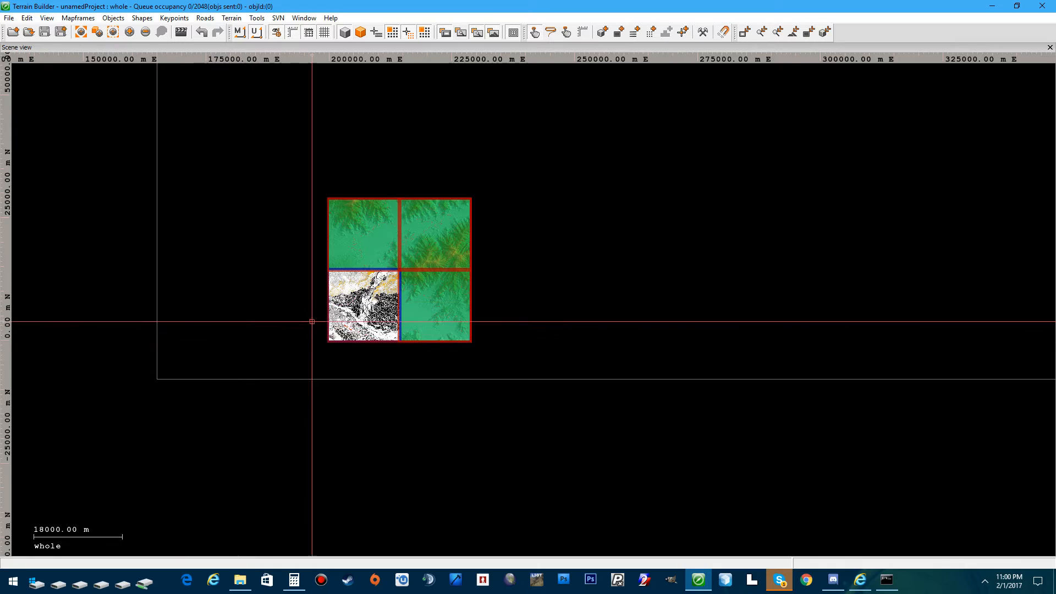
scroll(307, 323, "down", 1)
scroll(371, 313, "up", 2)
scroll(267, 195, "down", 1)
middle_click_drag(191, 228, 298, 267)
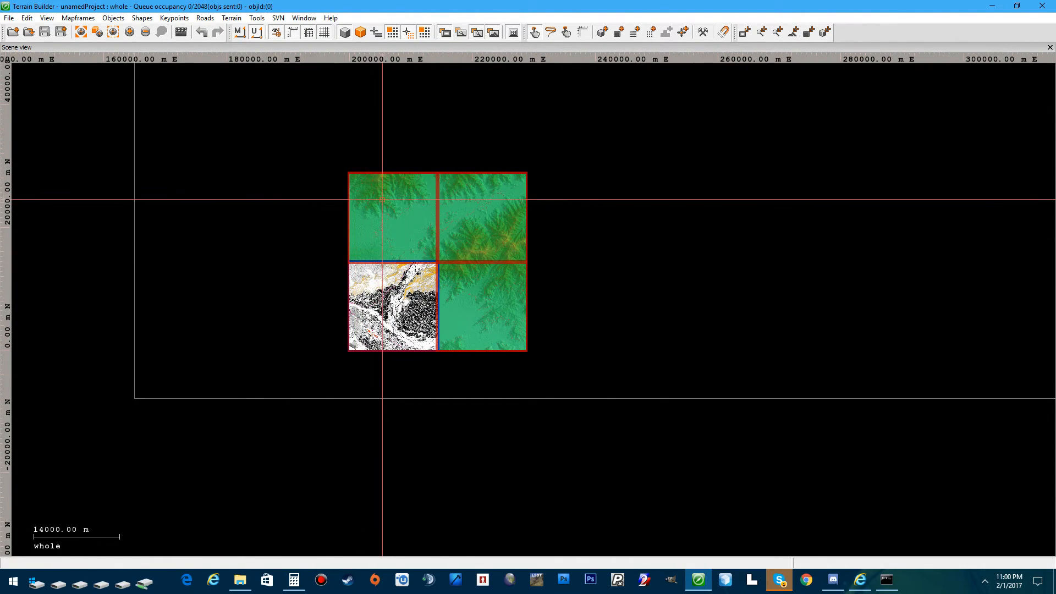
scroll(448, 246, "down", 2)
scroll(544, 262, "up", 3)
scroll(317, 208, "down", 2)
middle_click_drag(306, 165, 353, 220)
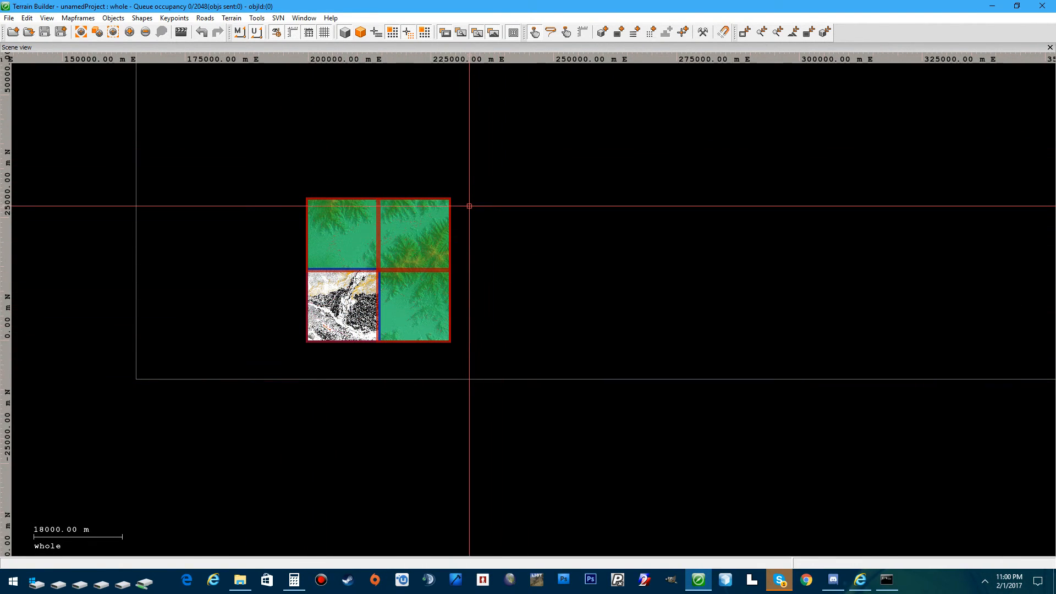
scroll(468, 201, "down", 1)
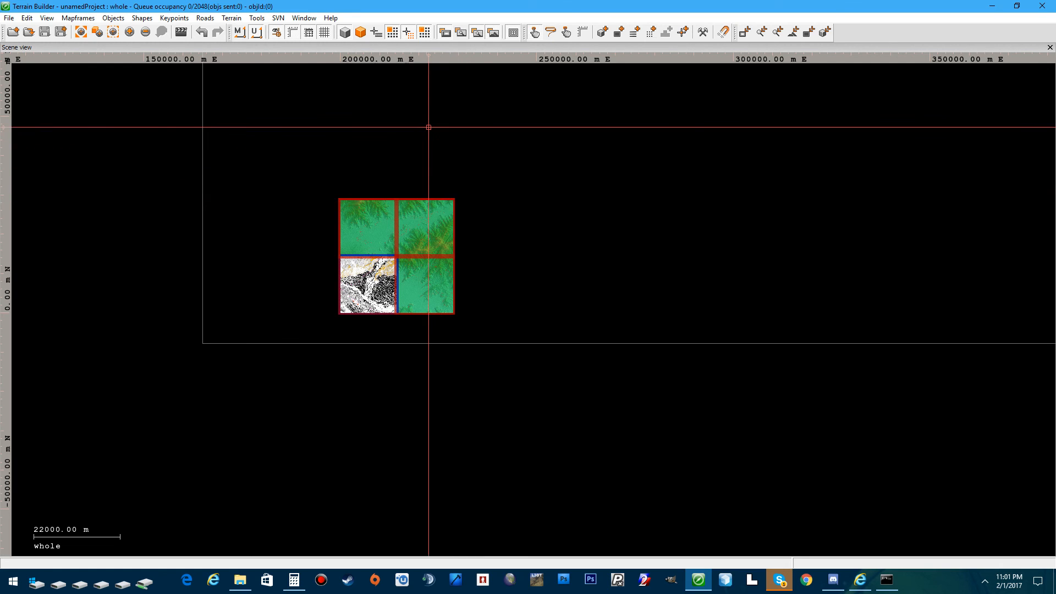
scroll(348, 195, "down", 3)
scroll(347, 192, "up", 4)
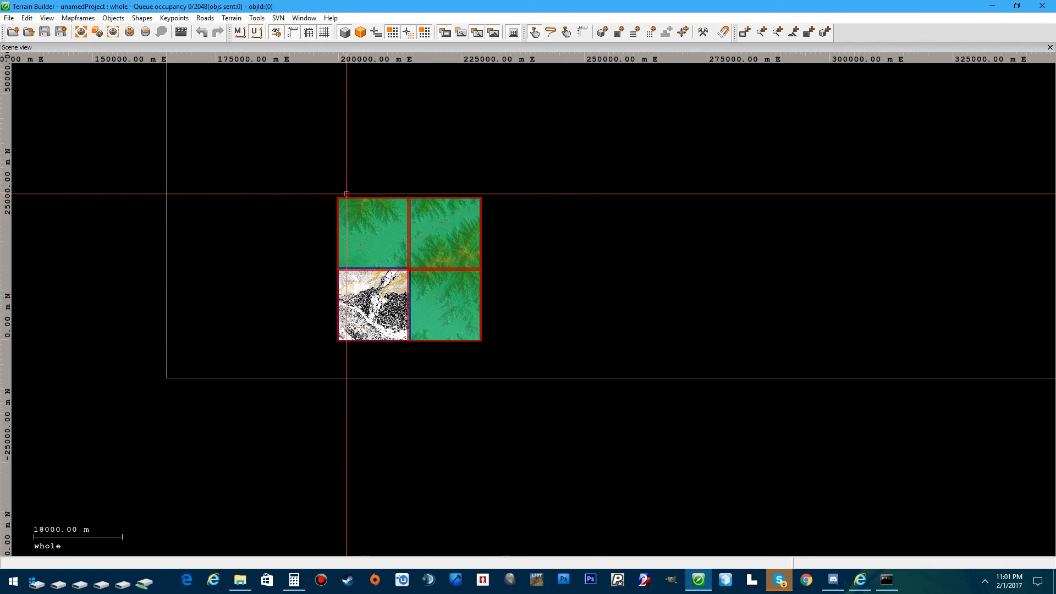